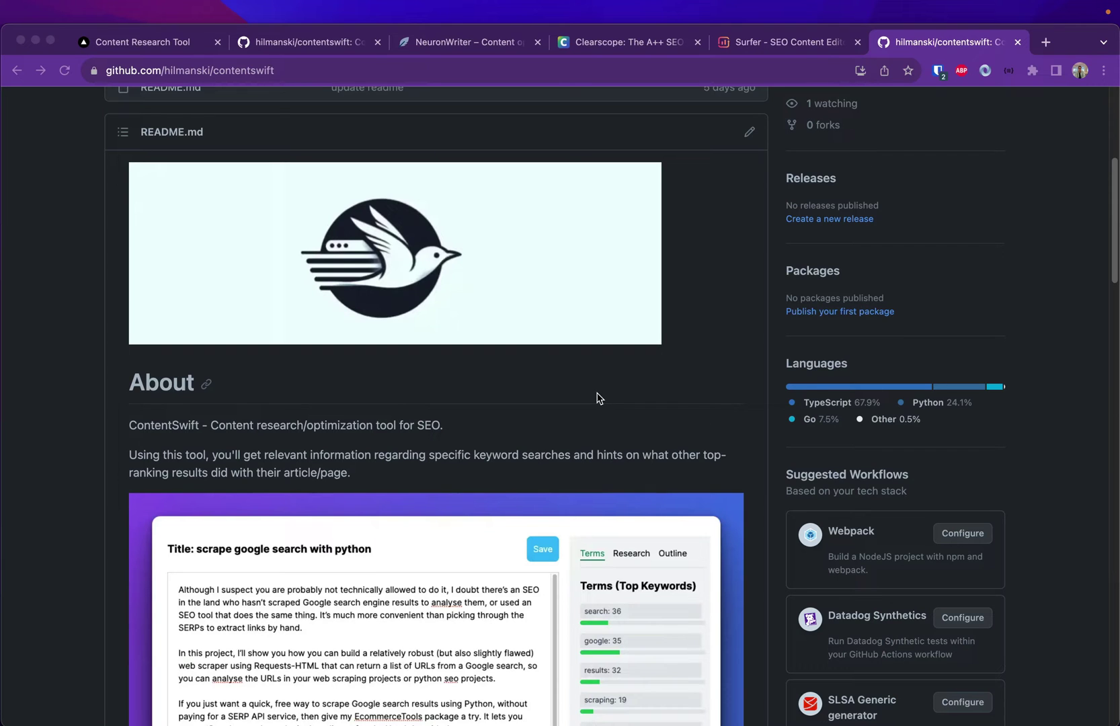
{"action": "scroll", "coordinate": [478, 320], "scroll_direction": "down", "scroll_amount": 3}
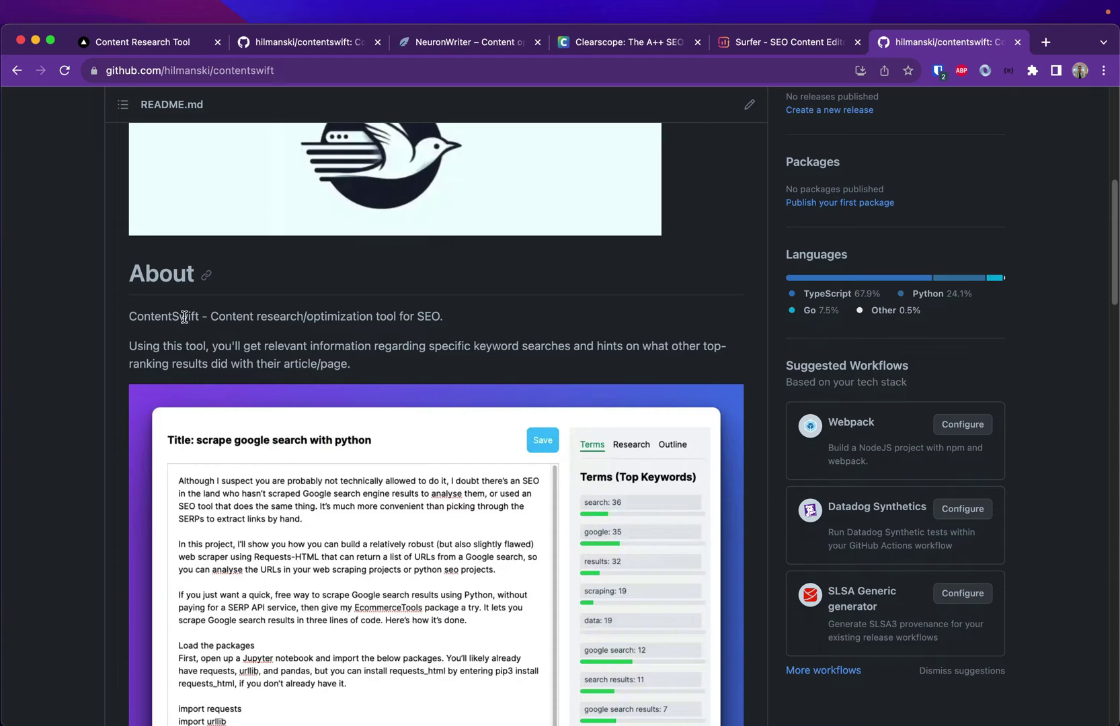
- Close the duplicate GitHub, Surfer, Clearscope and NeuronWriter tabs in Chrome
{"action": "double_click", "coordinate": [183, 317]}
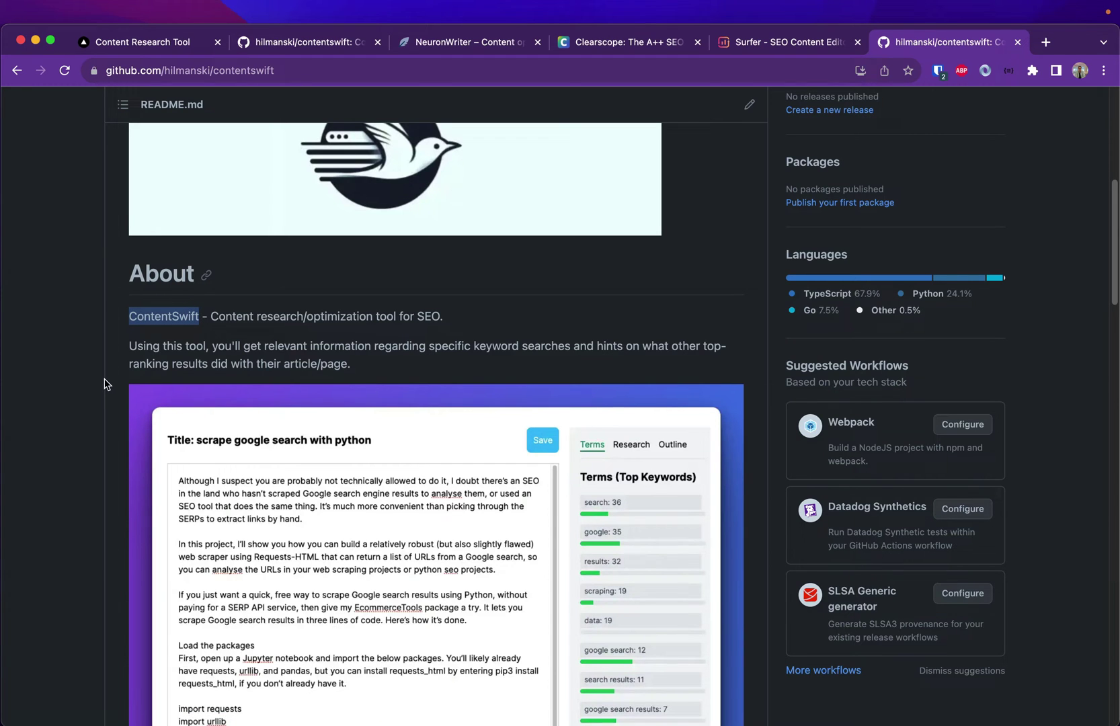
{"action": "scroll", "coordinate": [736, 351], "scroll_direction": "down", "scroll_amount": 5}
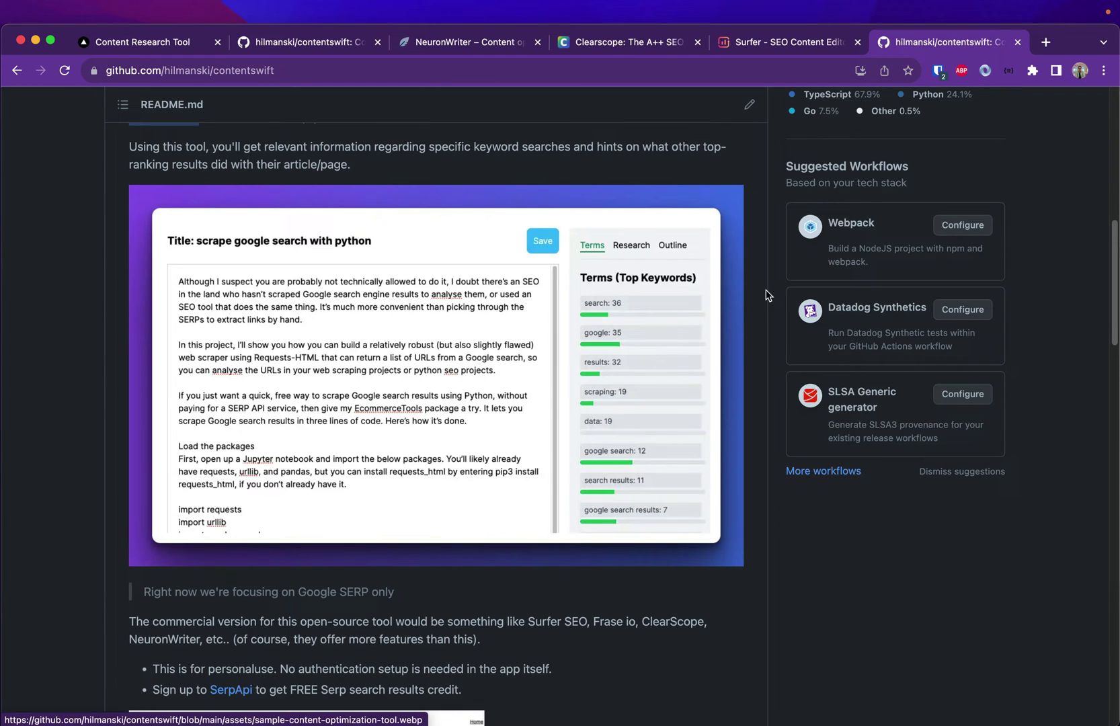
{"action": "key", "text": "super+w"}
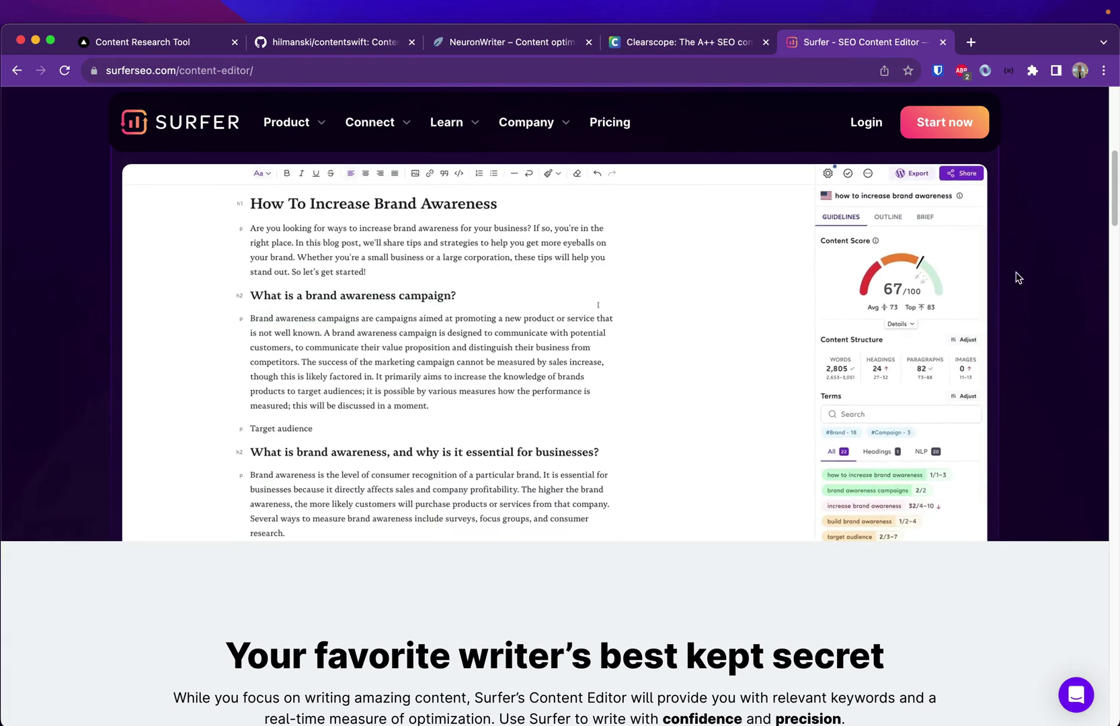
{"action": "key", "text": "super+w"}
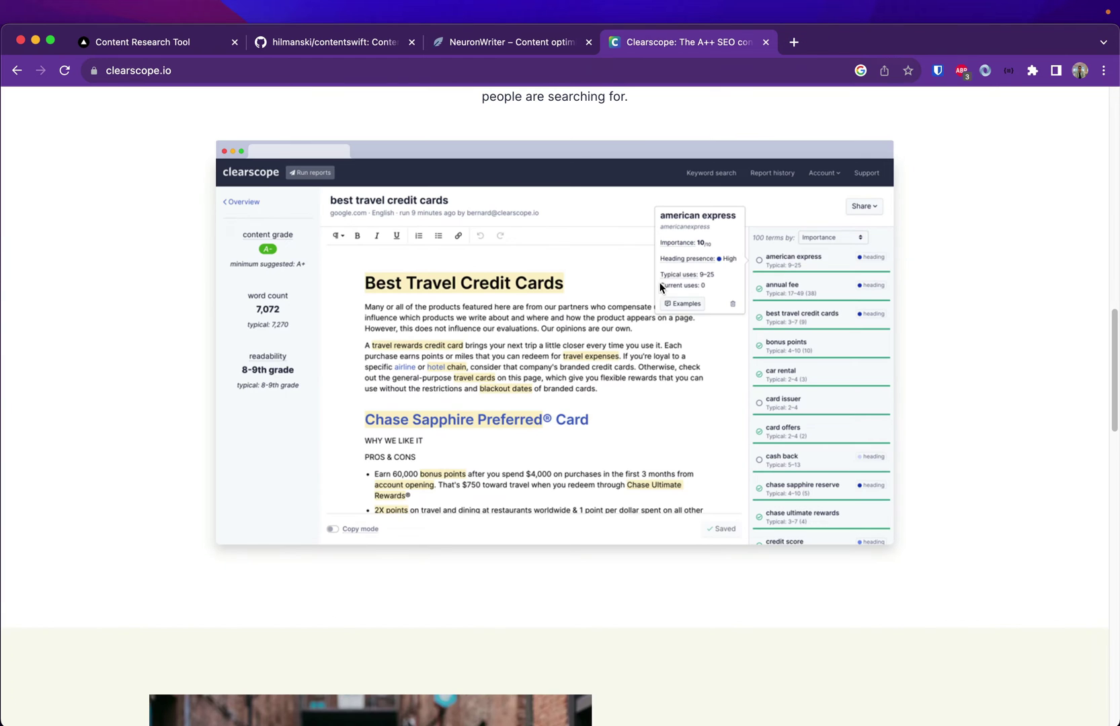
{"action": "key", "text": "super+w"}
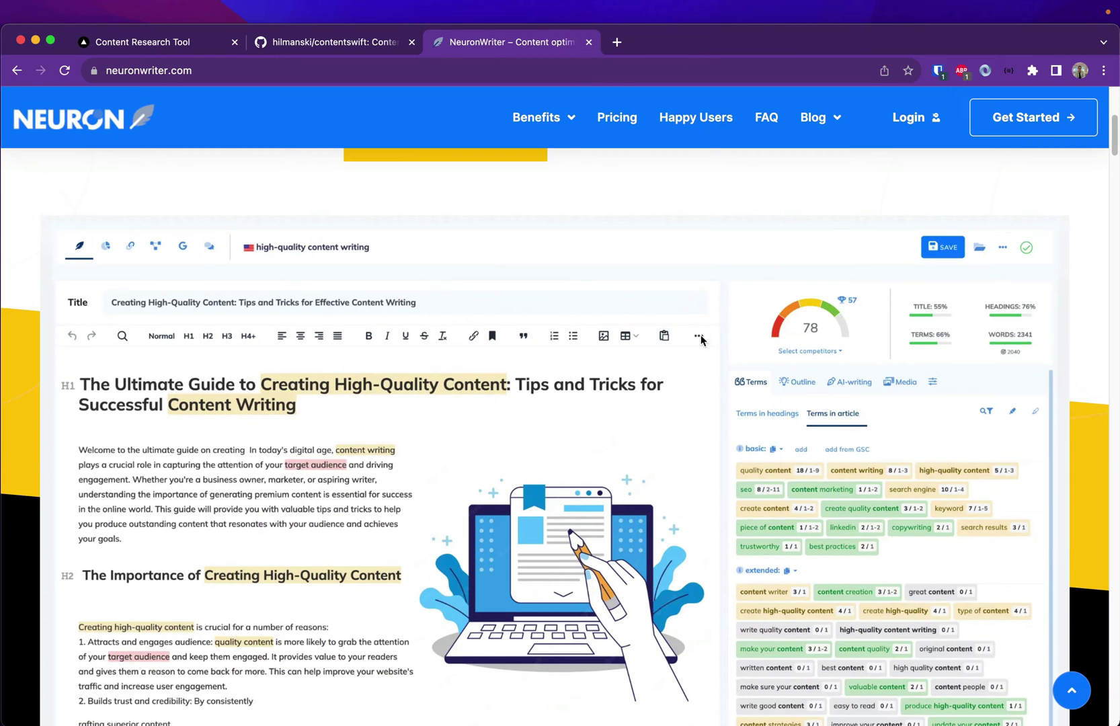
{"action": "key", "text": "super+w"}
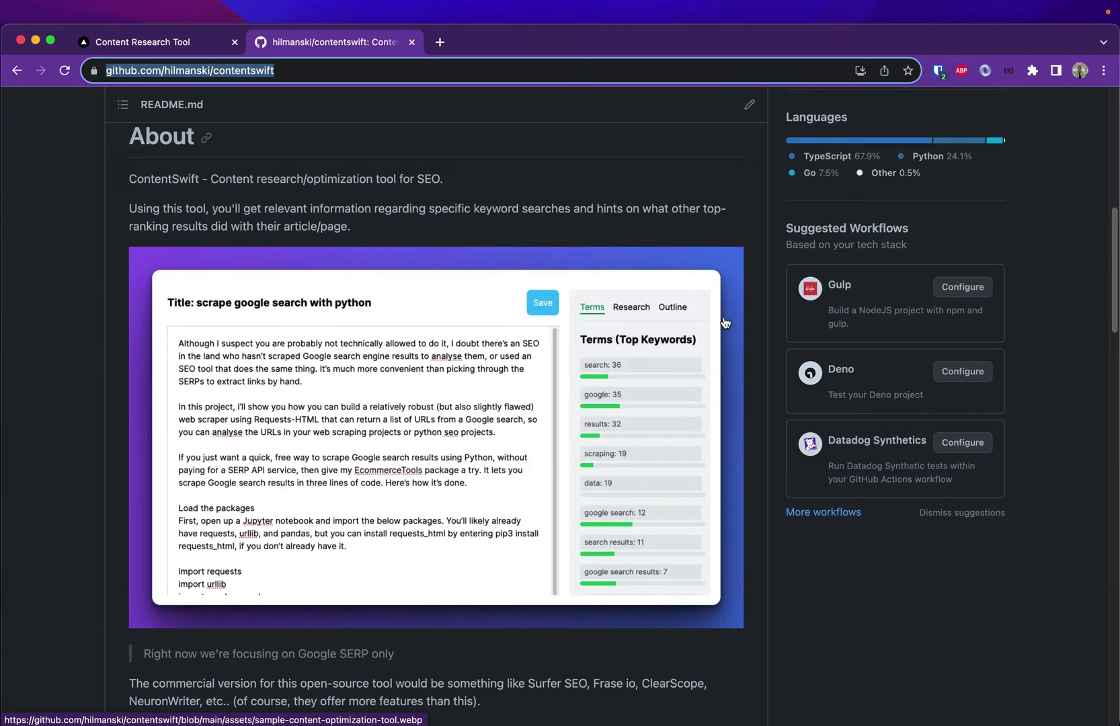
{"action": "scroll", "coordinate": [730, 321], "scroll_direction": "down", "scroll_amount": 1}
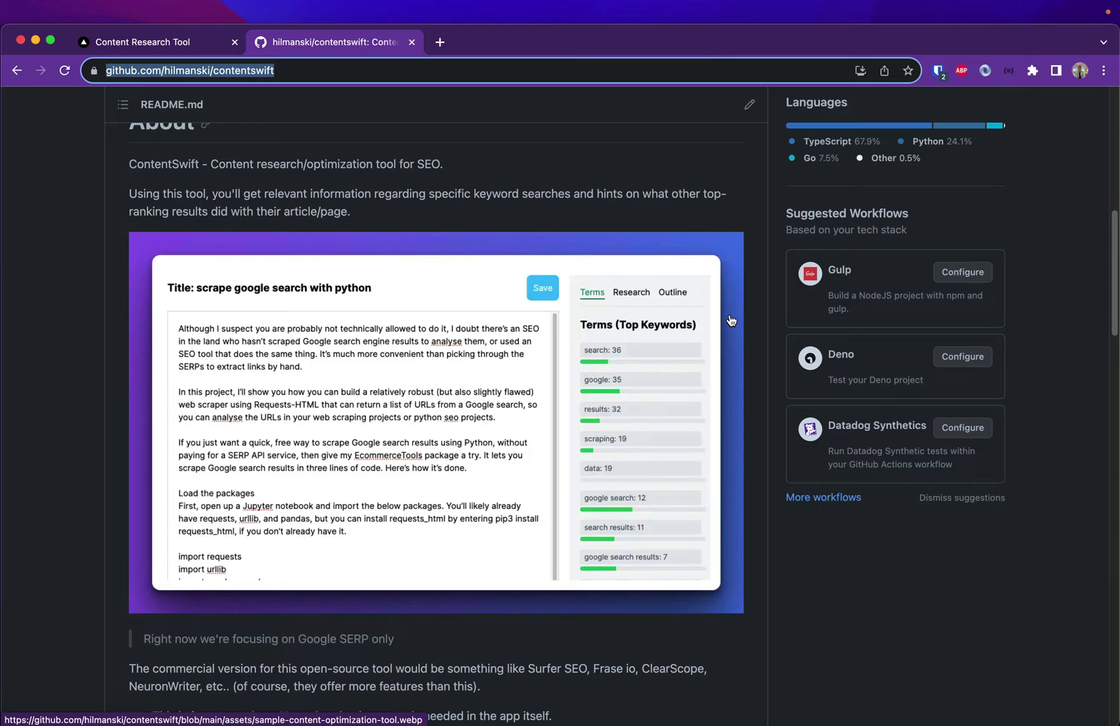
{"action": "scroll", "coordinate": [729, 321], "scroll_direction": "down", "scroll_amount": 1}
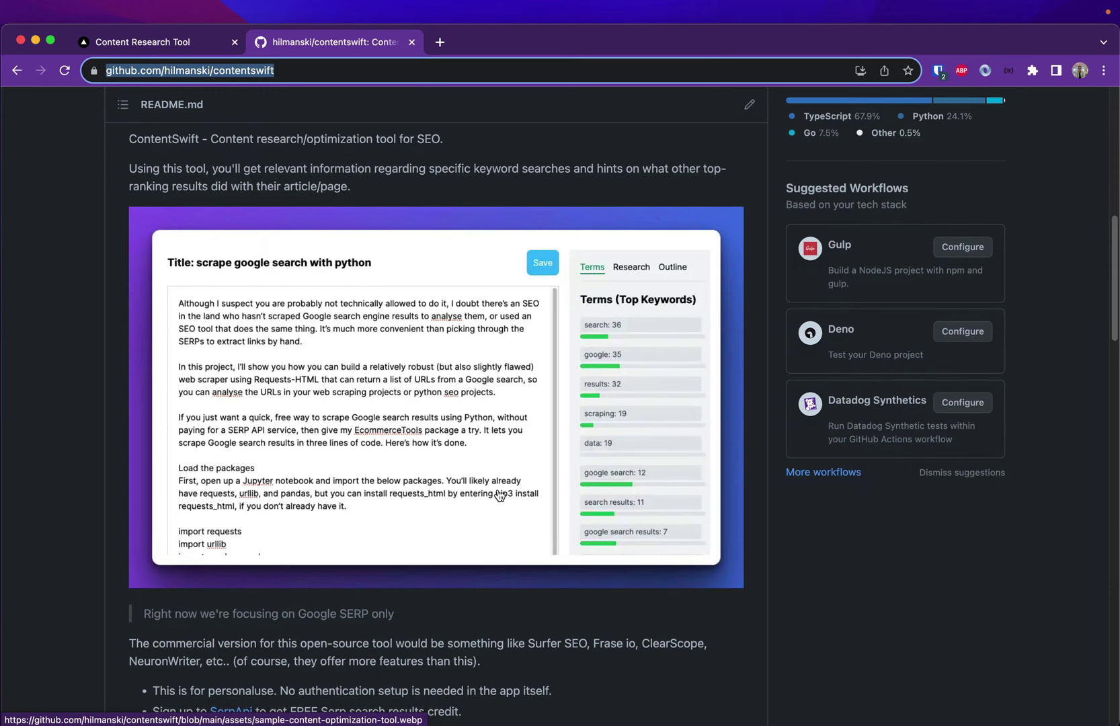
{"action": "key", "text": "super+w"}
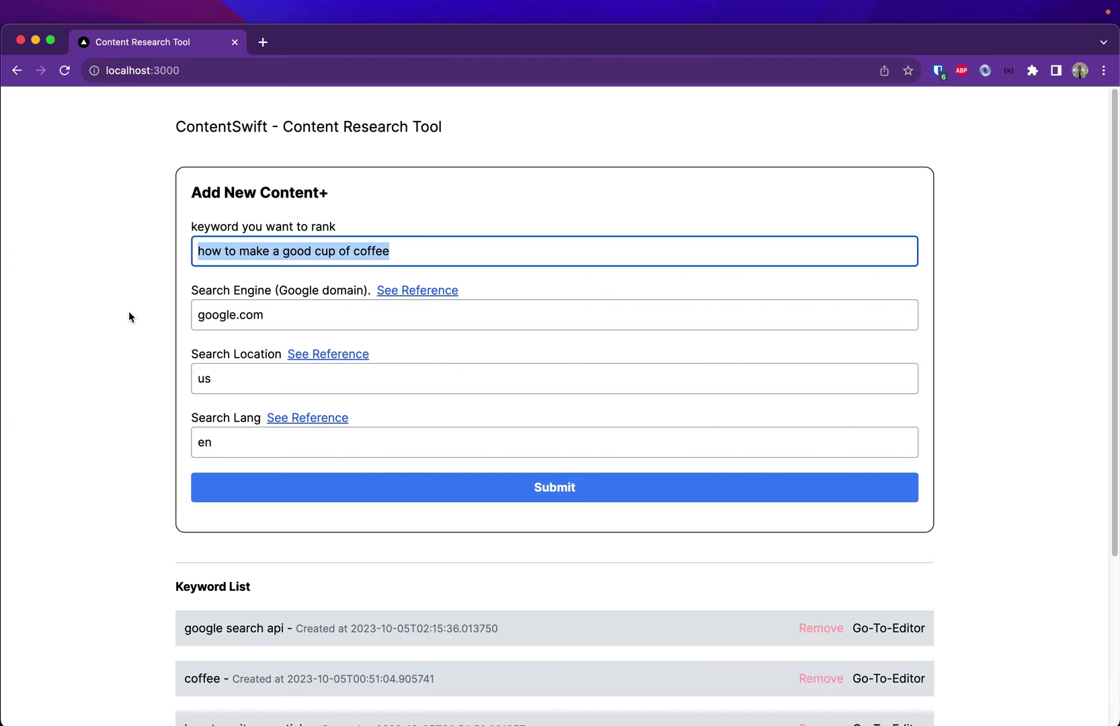
{"action": "left_click_drag", "start_coordinate": [193, 187], "coordinate": [329, 192]}
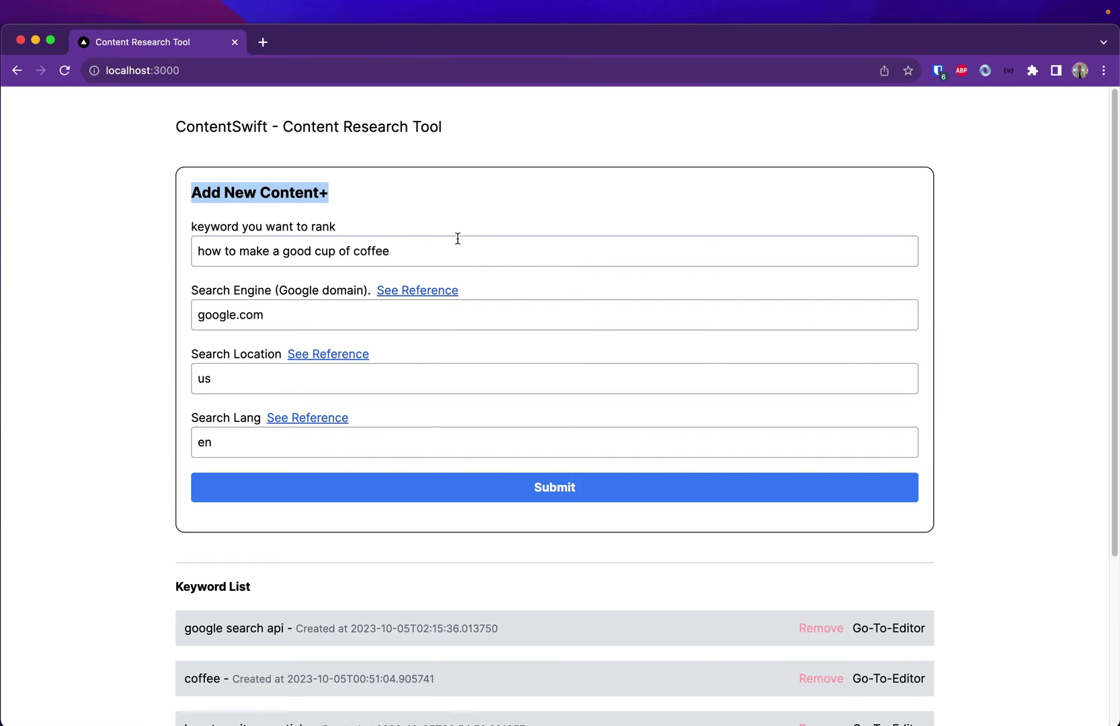
{"action": "left_click", "coordinate": [488, 251]}
{"action": "key", "text": "super+a"}
{"action": "left_click", "coordinate": [350, 322]}
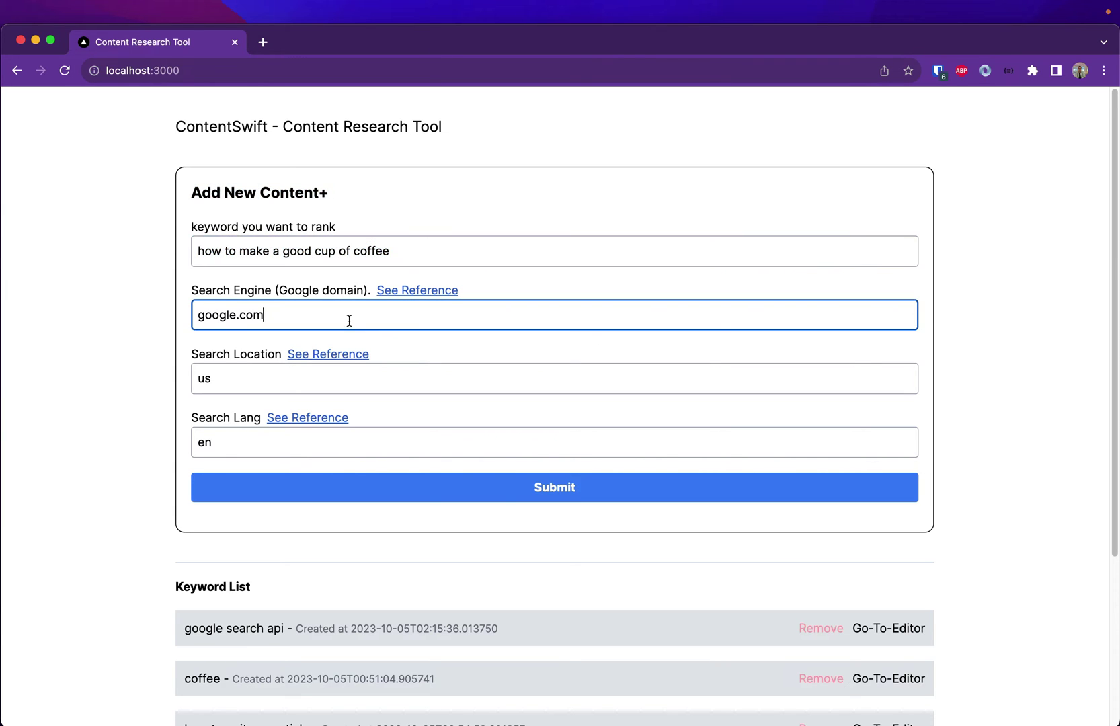
{"action": "key", "text": "super+a"}
{"action": "left_click", "coordinate": [223, 390]}
{"action": "key", "text": "super+a"}
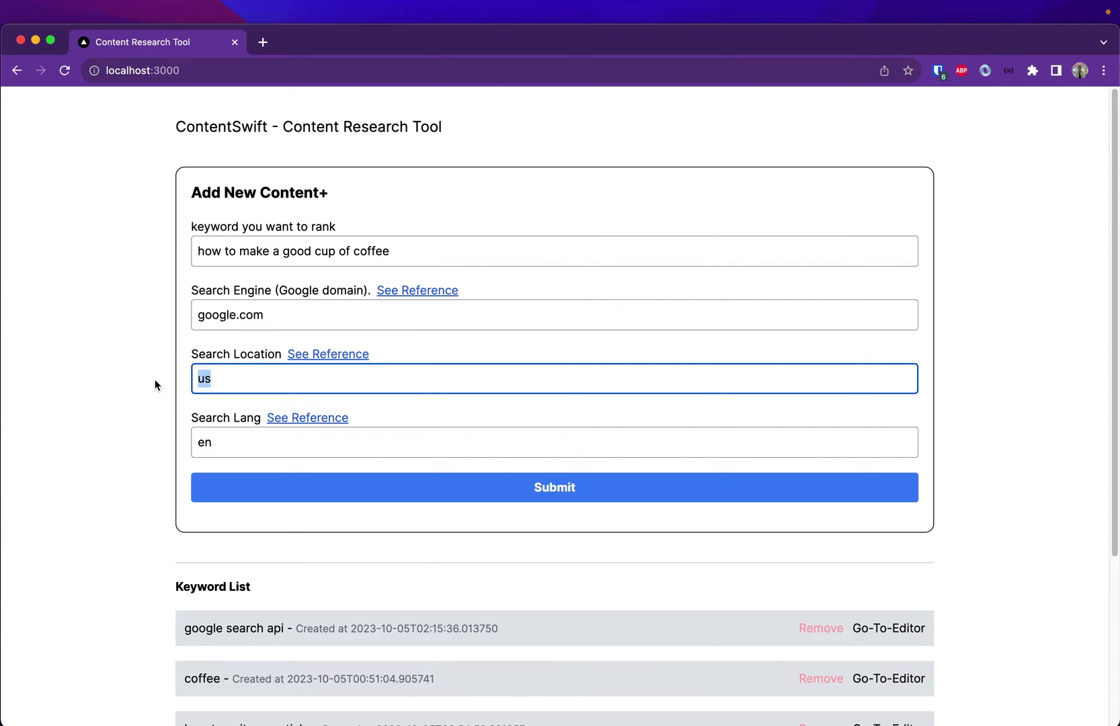
{"action": "left_click", "coordinate": [218, 443]}
{"action": "key", "text": "super+a"}
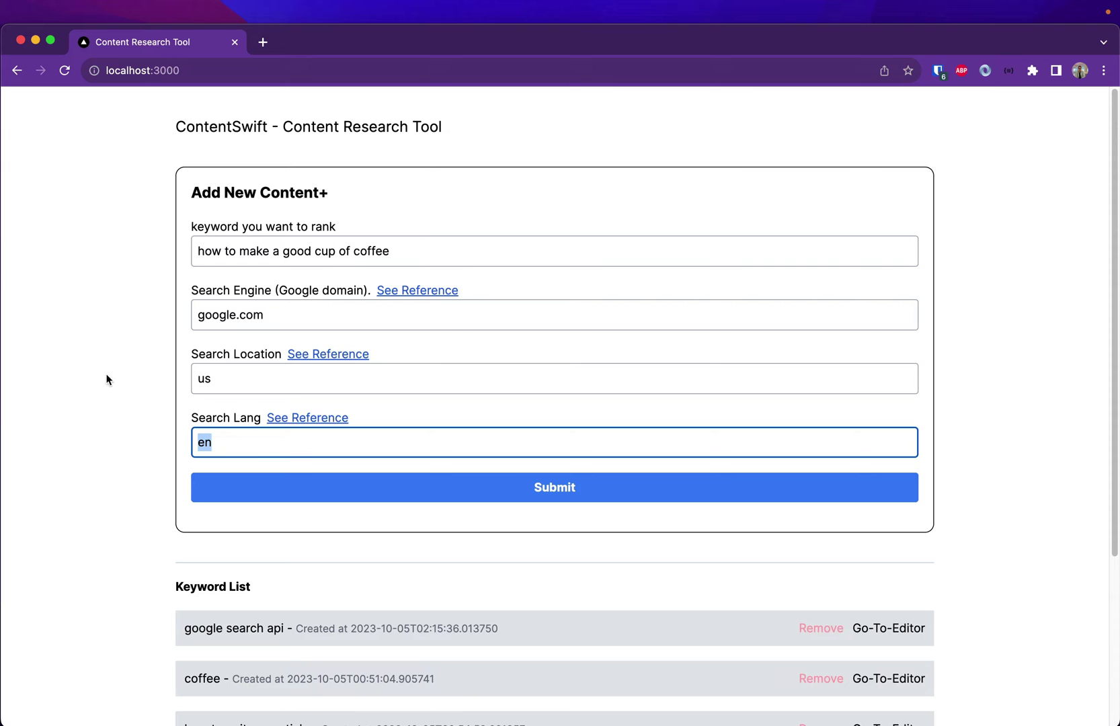
{"action": "left_click_drag", "start_coordinate": [429, 251], "coordinate": [173, 264]}
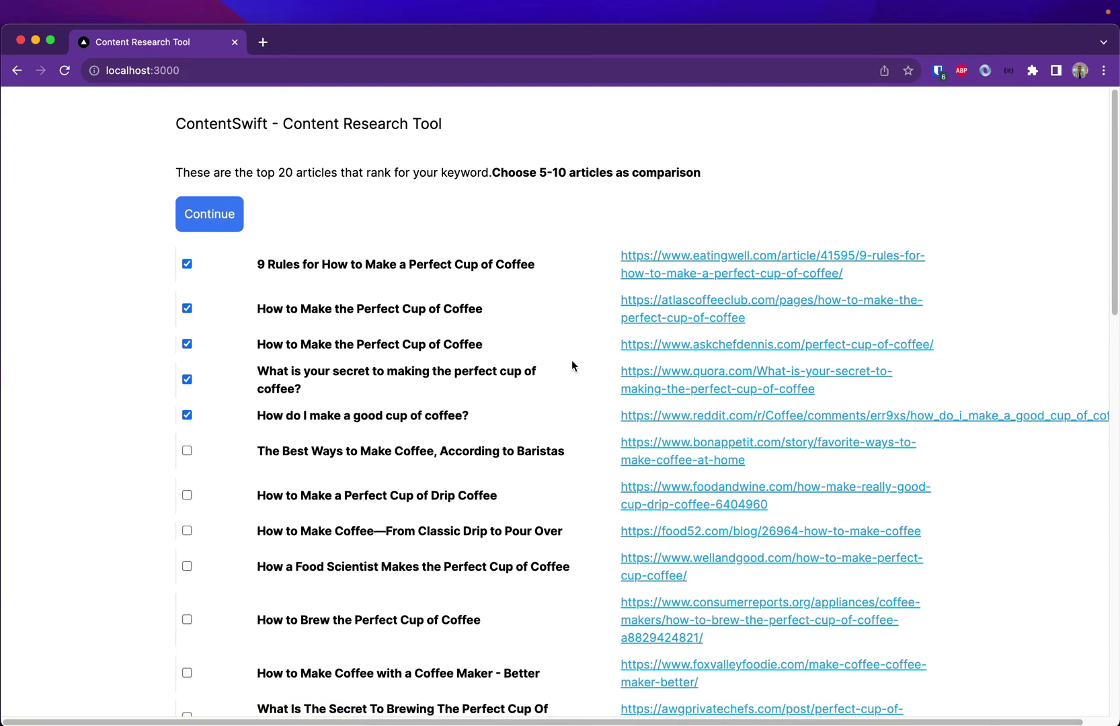
{"action": "scroll", "coordinate": [573, 362], "scroll_direction": "down", "scroll_amount": 1}
{"action": "scroll", "coordinate": [574, 367], "scroll_direction": "down", "scroll_amount": 3}
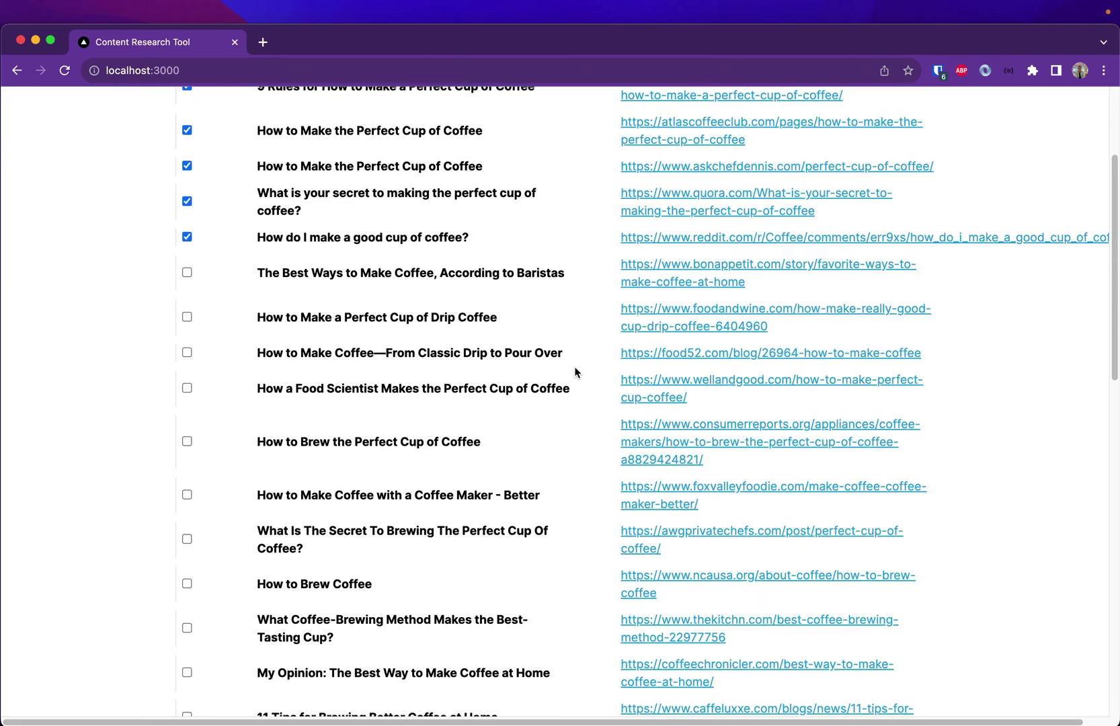
{"action": "scroll", "coordinate": [574, 367], "scroll_direction": "down", "scroll_amount": 4}
{"action": "scroll", "coordinate": [574, 366], "scroll_direction": "down", "scroll_amount": 3}
{"action": "scroll", "coordinate": [574, 367], "scroll_direction": "up", "scroll_amount": 3}
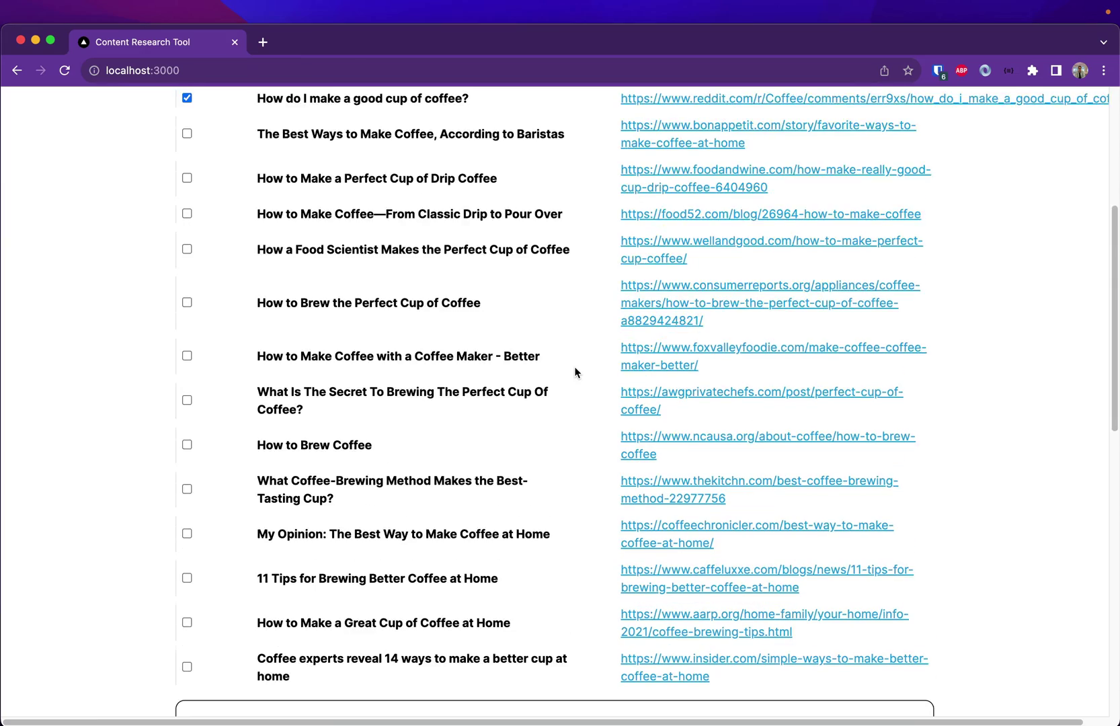
{"action": "scroll", "coordinate": [573, 366], "scroll_direction": "down", "scroll_amount": 4}
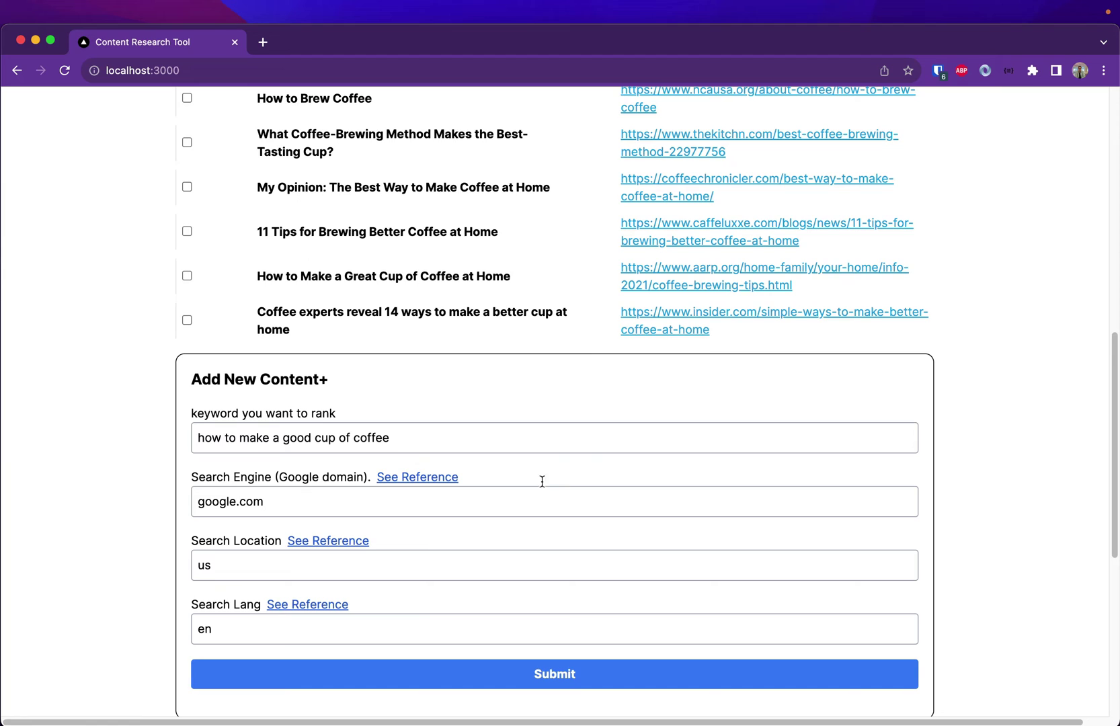
{"action": "scroll", "coordinate": [569, 467], "scroll_direction": "up", "scroll_amount": 4}
{"action": "scroll", "coordinate": [569, 467], "scroll_direction": "up", "scroll_amount": 2}
{"action": "scroll", "coordinate": [570, 469], "scroll_direction": "up", "scroll_amount": 1}
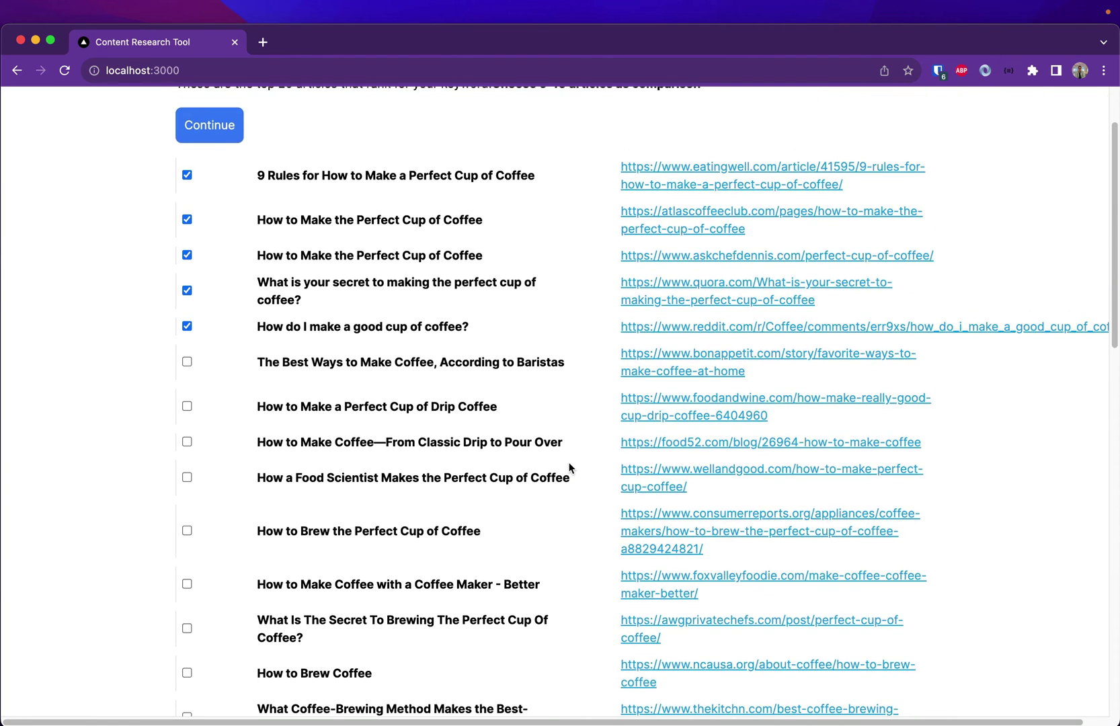
{"action": "scroll", "coordinate": [569, 469], "scroll_direction": "up", "scroll_amount": 1}
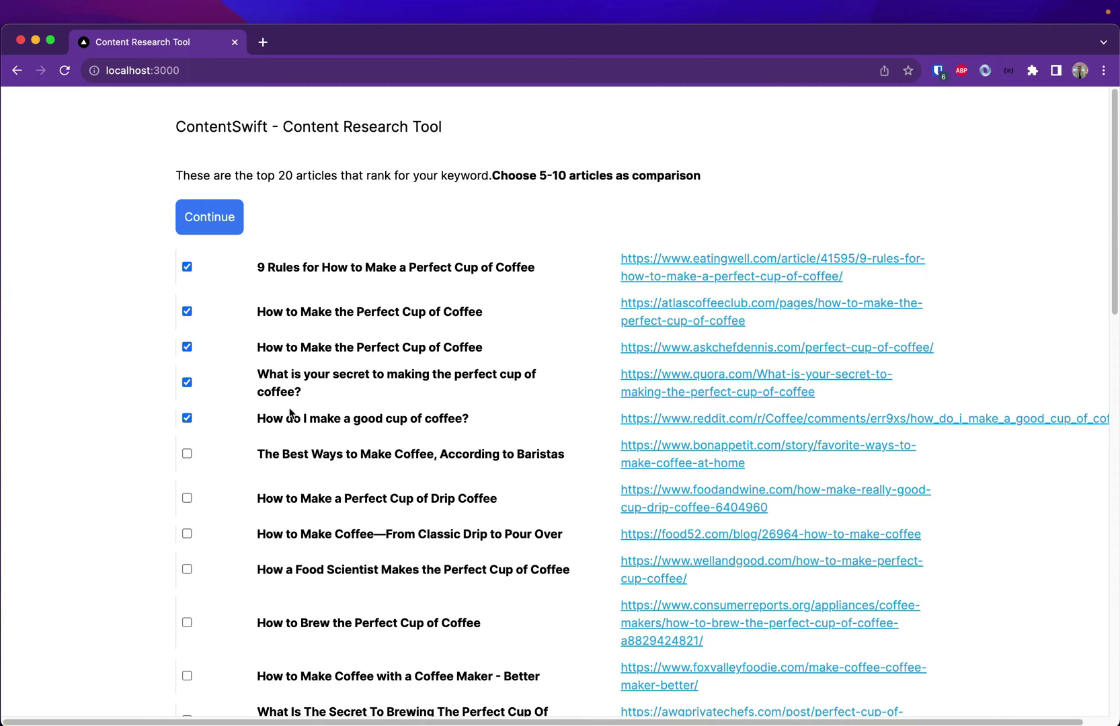
- Uncheck the Quora question and check the Baristas coffee article for comparison
{"action": "left_click", "coordinate": [187, 382]}
{"action": "left_click", "coordinate": [186, 454]}
{"action": "scroll", "coordinate": [355, 460], "scroll_direction": "down", "scroll_amount": 3}
{"action": "scroll", "coordinate": [426, 359], "scroll_direction": "down", "scroll_amount": 2}
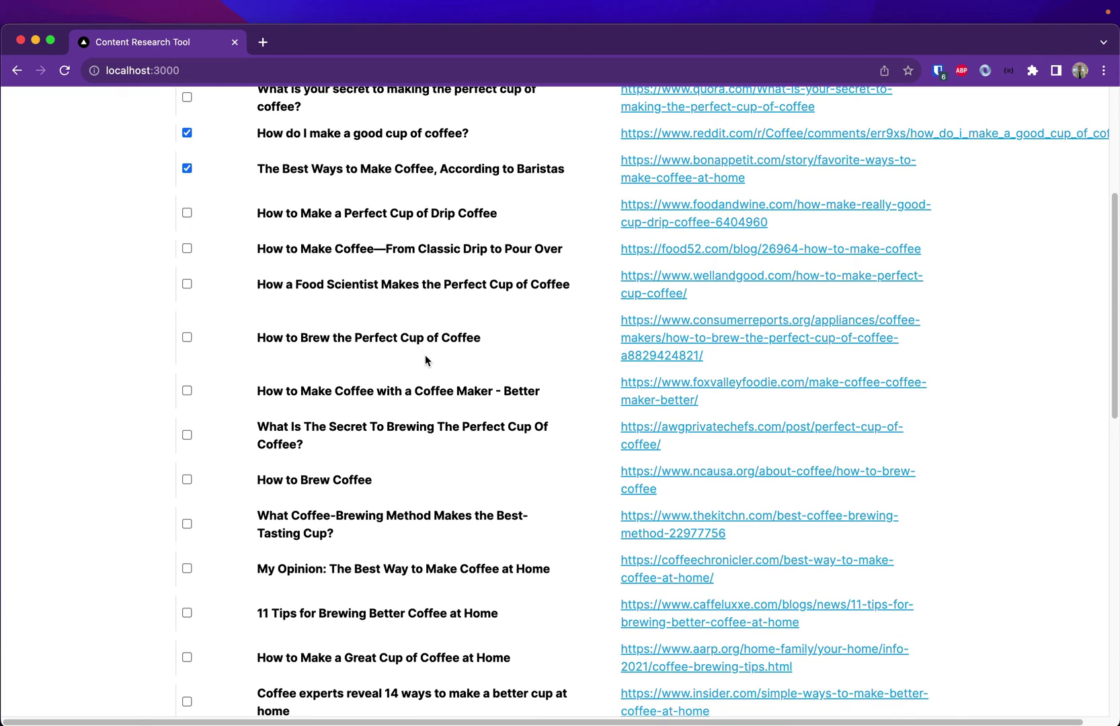
{"action": "scroll", "coordinate": [426, 354], "scroll_direction": "up", "scroll_amount": 5}
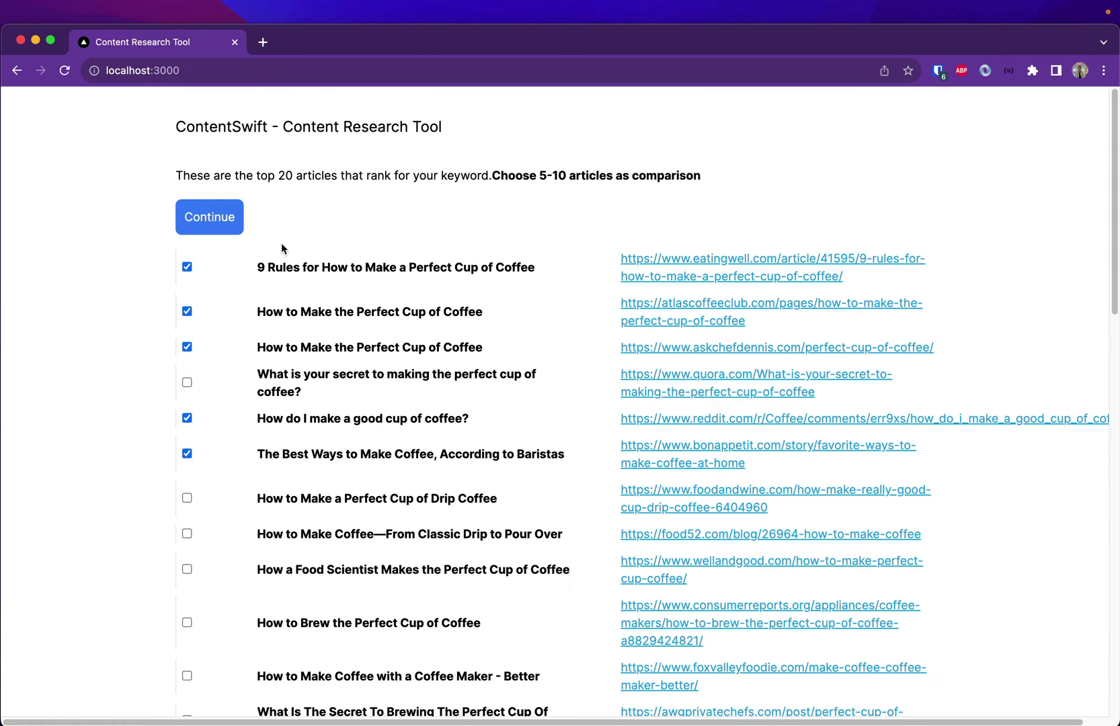
- Open the editor with the chosen articles and select the featured snippet answer
{"action": "left_click", "coordinate": [222, 228]}
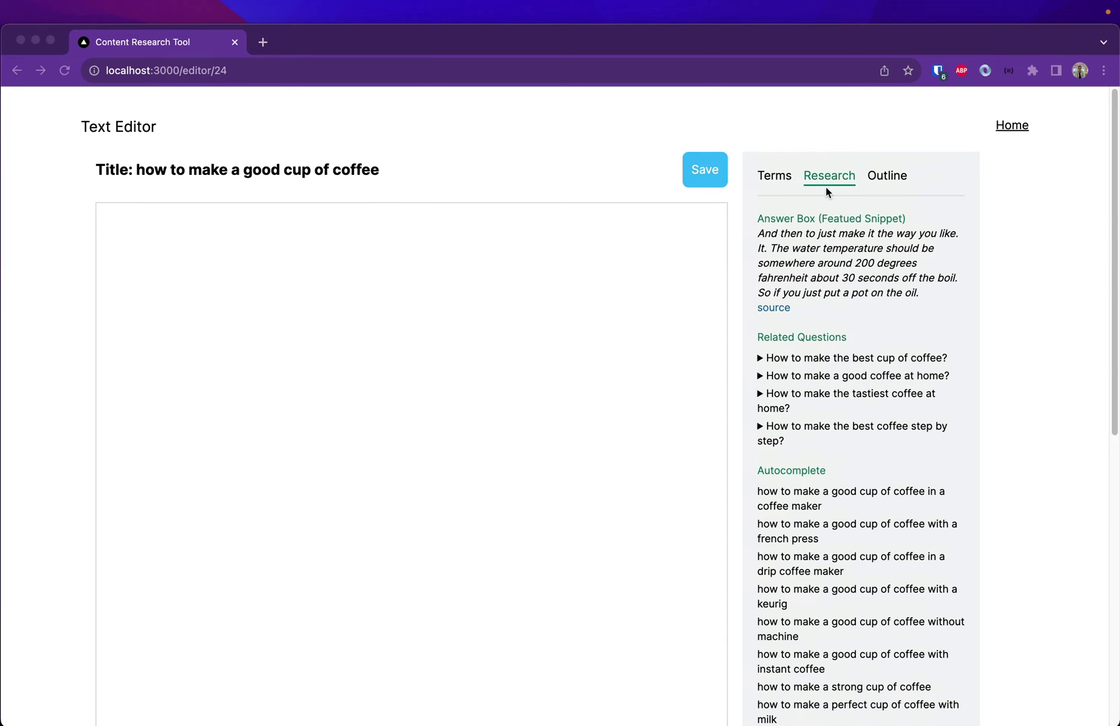
{"action": "scroll", "coordinate": [792, 220], "scroll_direction": "down", "scroll_amount": 1}
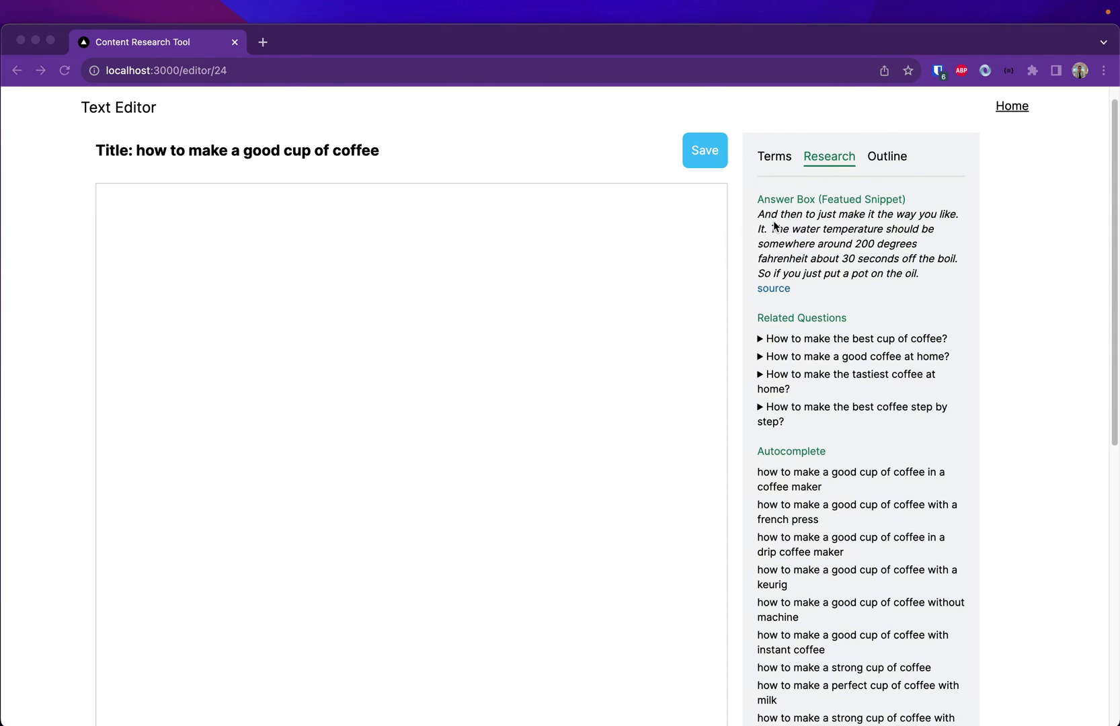
{"action": "left_click_drag", "start_coordinate": [920, 274], "coordinate": [760, 215]}
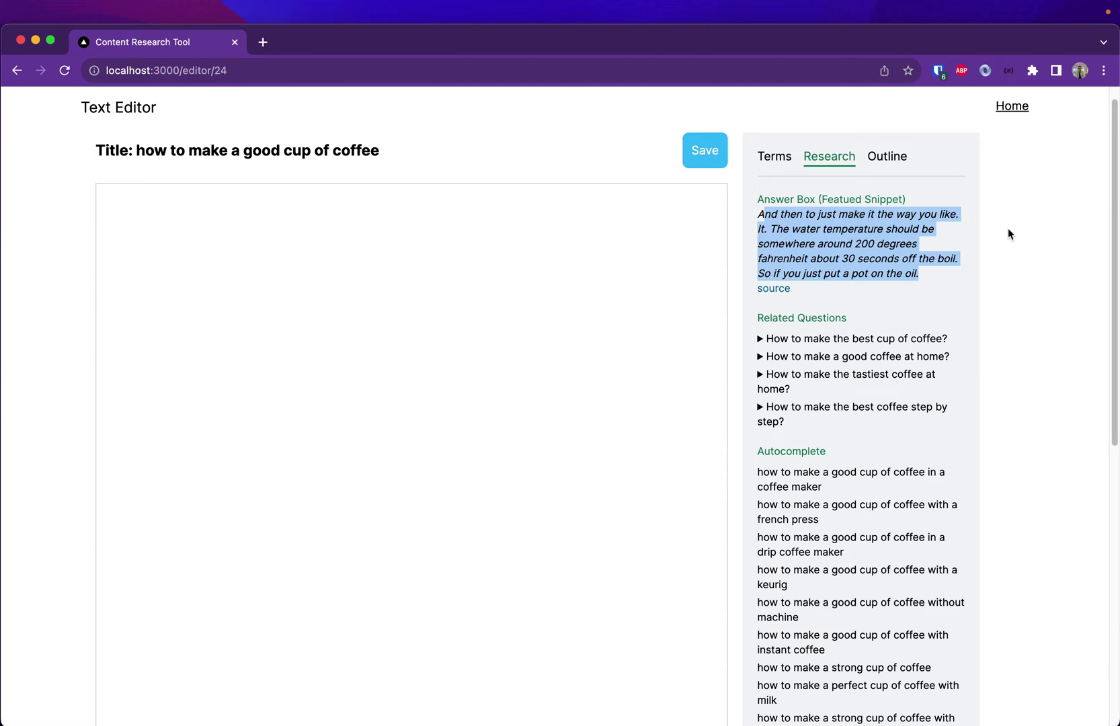
{"action": "scroll", "coordinate": [1007, 229], "scroll_direction": "down", "scroll_amount": 3}
{"action": "mouse_move", "coordinate": [950, 346]}
{"action": "left_mouse_down"}
{"action": "mouse_move", "coordinate": [764, 267]}
{"action": "mouse_move", "coordinate": [966, 469]}
{"action": "left_mouse_up"}
{"action": "scroll", "coordinate": [907, 226], "scroll_direction": "down", "scroll_amount": 5}
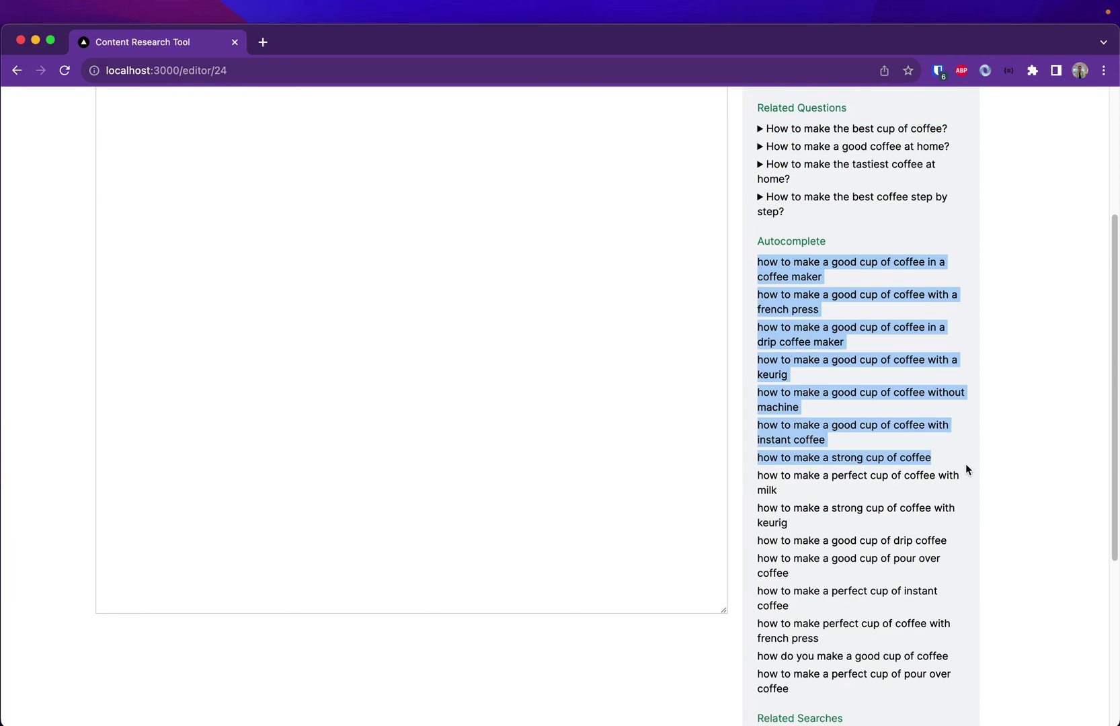
{"action": "scroll", "coordinate": [966, 470], "scroll_direction": "down", "scroll_amount": 10}
{"action": "mouse_move", "coordinate": [763, 439]}
{"action": "left_mouse_down"}
{"action": "mouse_move", "coordinate": [867, 488]}
{"action": "mouse_move", "coordinate": [913, 620]}
{"action": "left_mouse_up"}
{"action": "scroll", "coordinate": [934, 347], "scroll_direction": "up", "scroll_amount": 10}
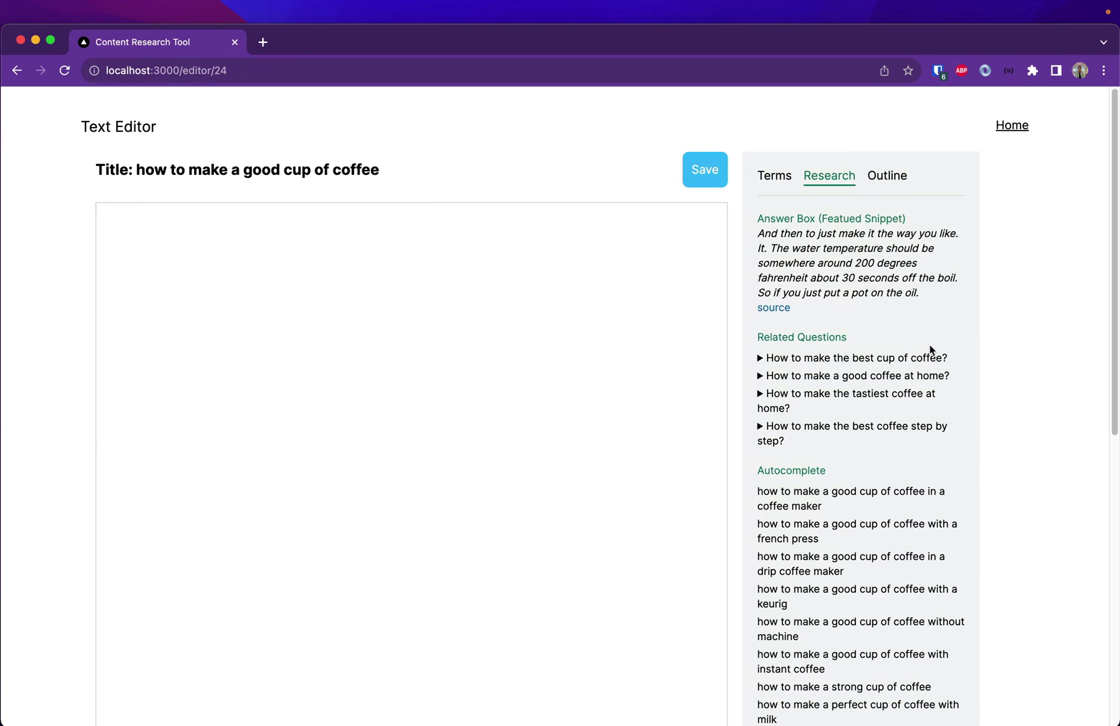
{"action": "scroll", "coordinate": [931, 349], "scroll_direction": "down", "scroll_amount": 10}
{"action": "left_click_drag", "start_coordinate": [777, 291], "coordinate": [779, 229]}
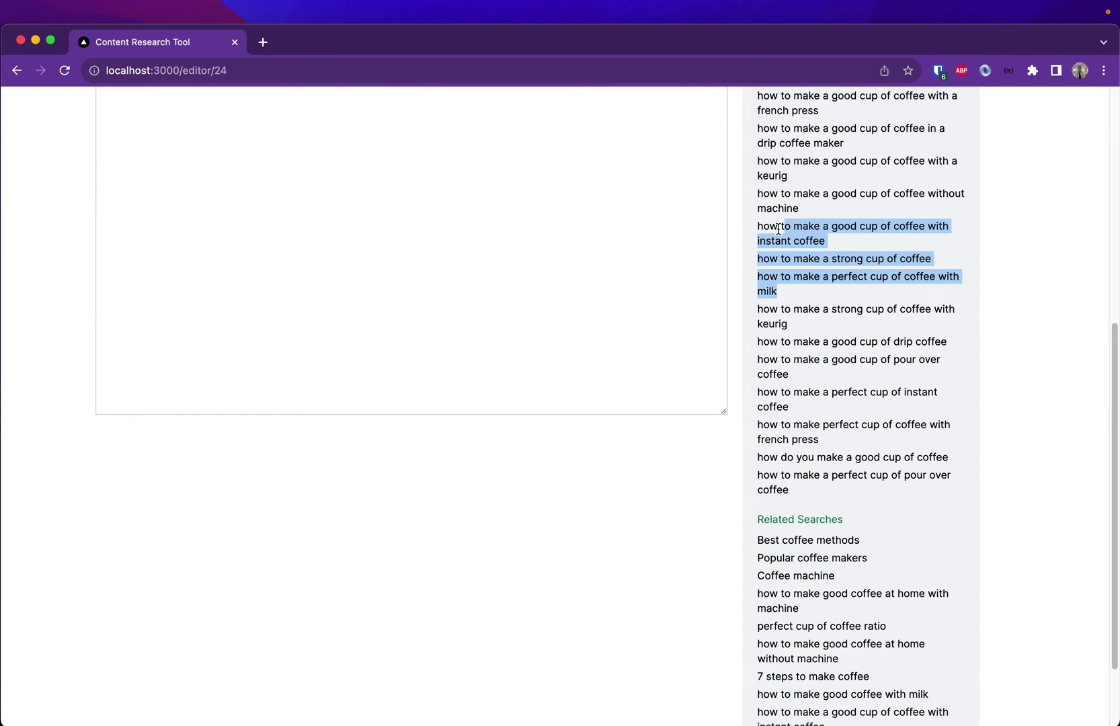
{"action": "scroll", "coordinate": [670, 242], "scroll_direction": "up", "scroll_amount": 9}
{"action": "scroll", "coordinate": [643, 248], "scroll_direction": "up", "scroll_amount": 1}
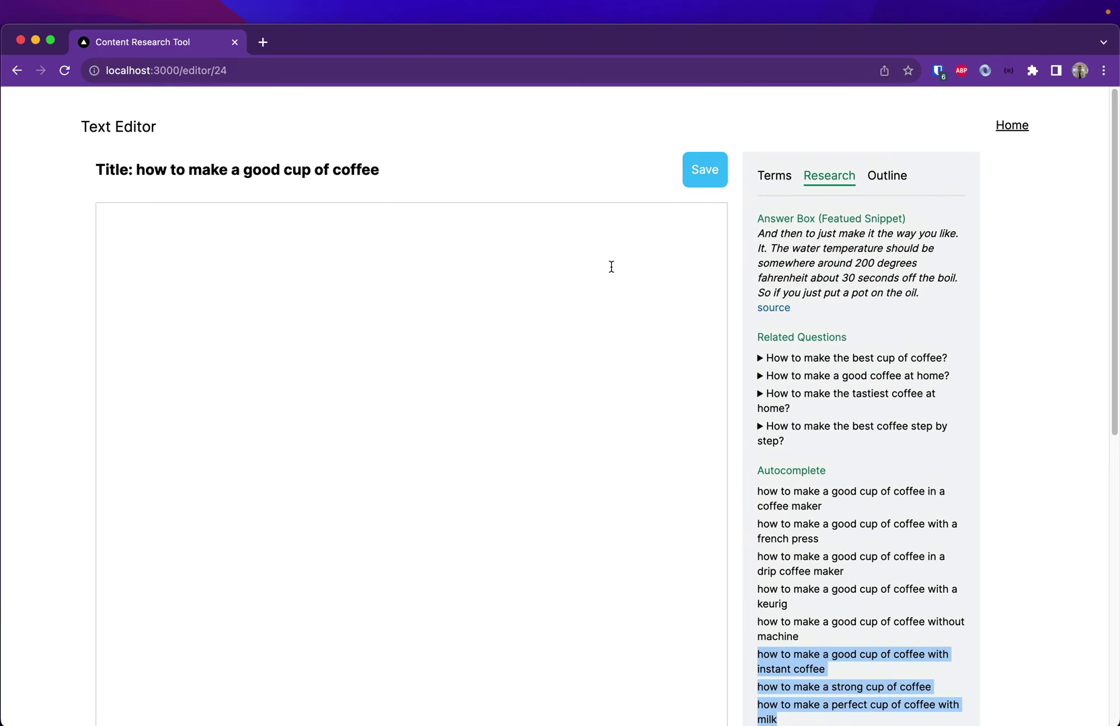
{"action": "left_click", "coordinate": [612, 267]}
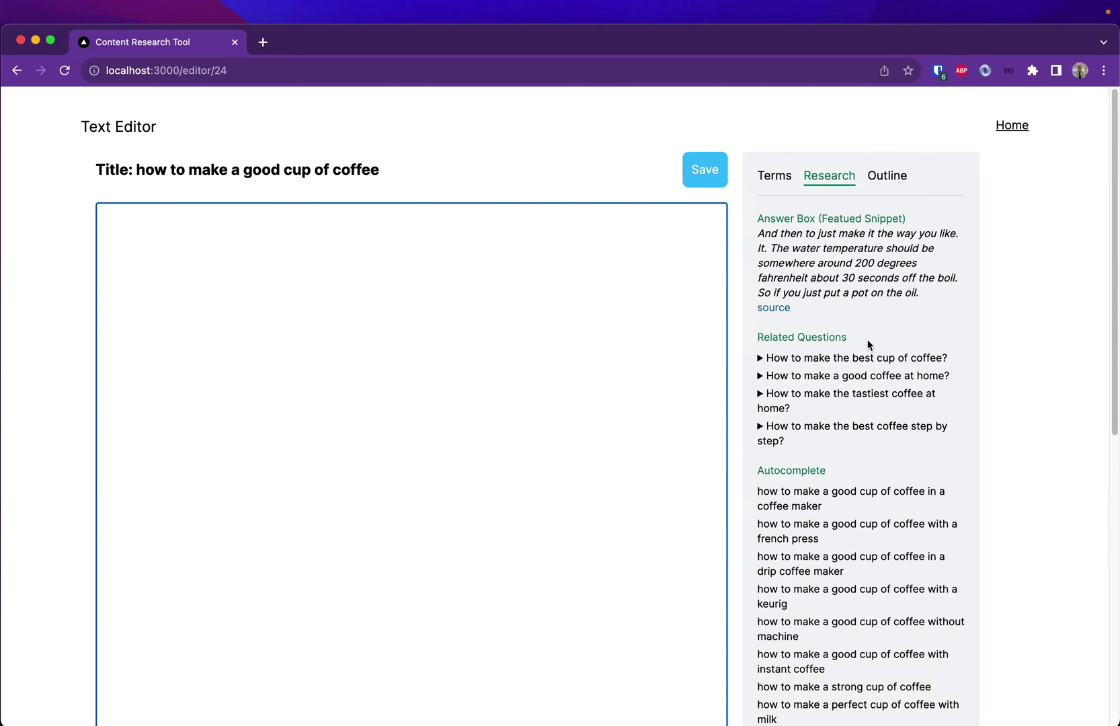
- Highlight part of the article title and show the Competitor reference outline
{"action": "left_click", "coordinate": [372, 174]}
{"action": "left_click_drag", "start_coordinate": [372, 174], "coordinate": [146, 188]}
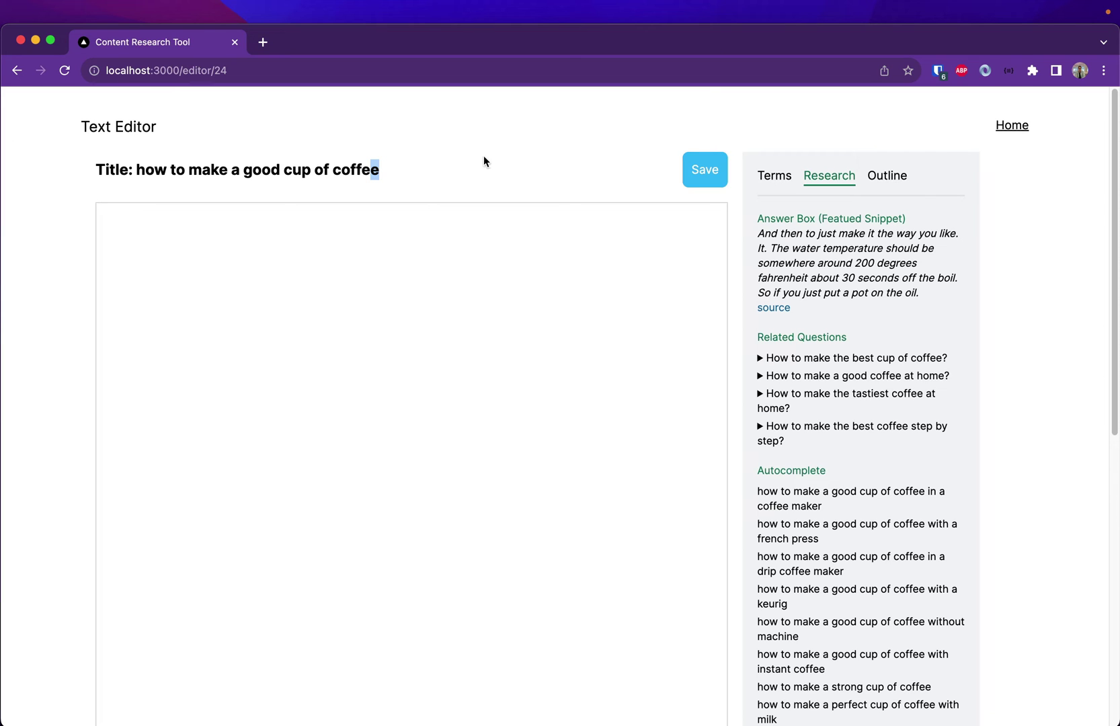
{"action": "left_click", "coordinate": [884, 183]}
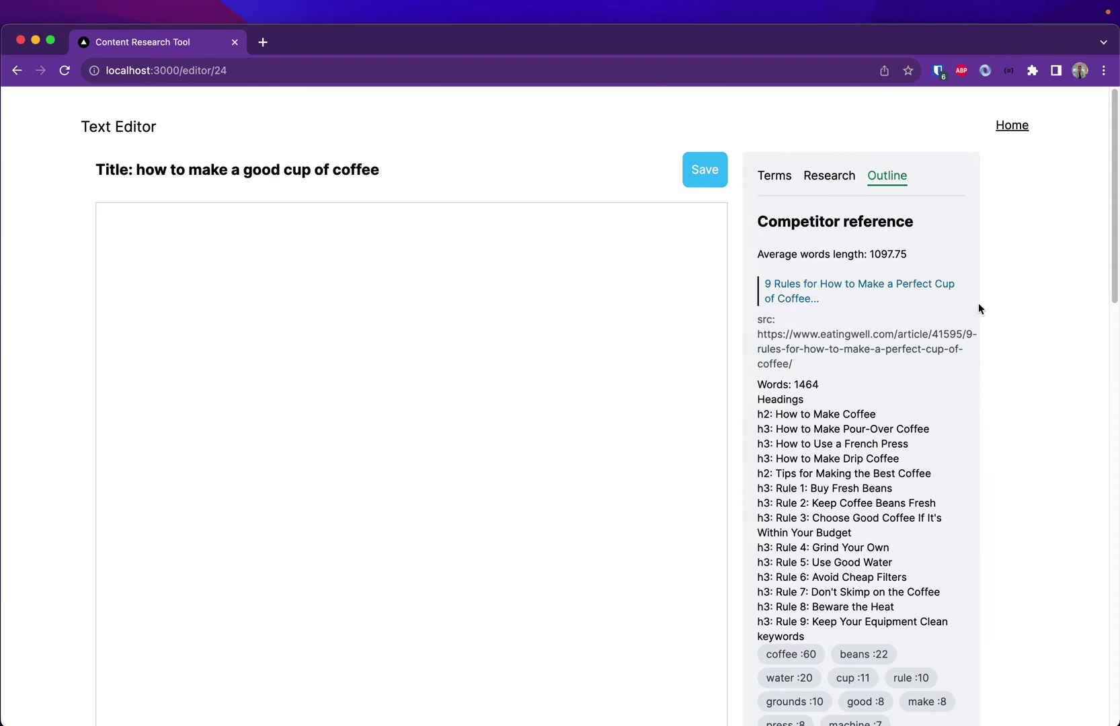
{"action": "scroll", "coordinate": [969, 286], "scroll_direction": "down", "scroll_amount": 2}
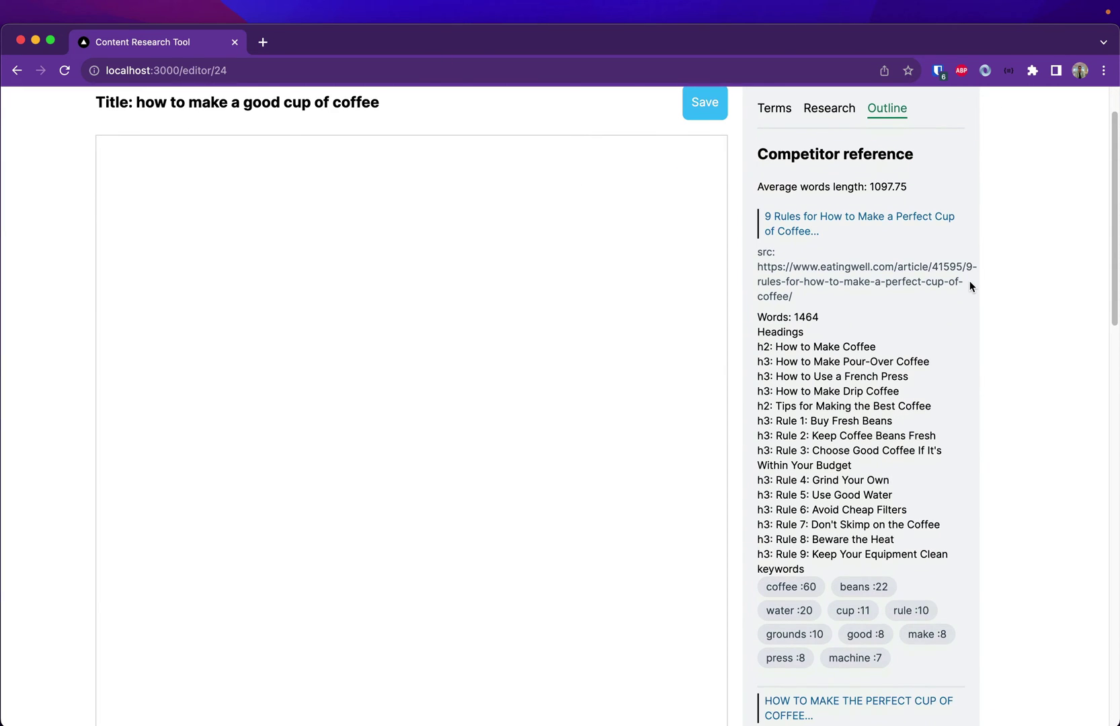
{"action": "scroll", "coordinate": [970, 285], "scroll_direction": "down", "scroll_amount": 2}
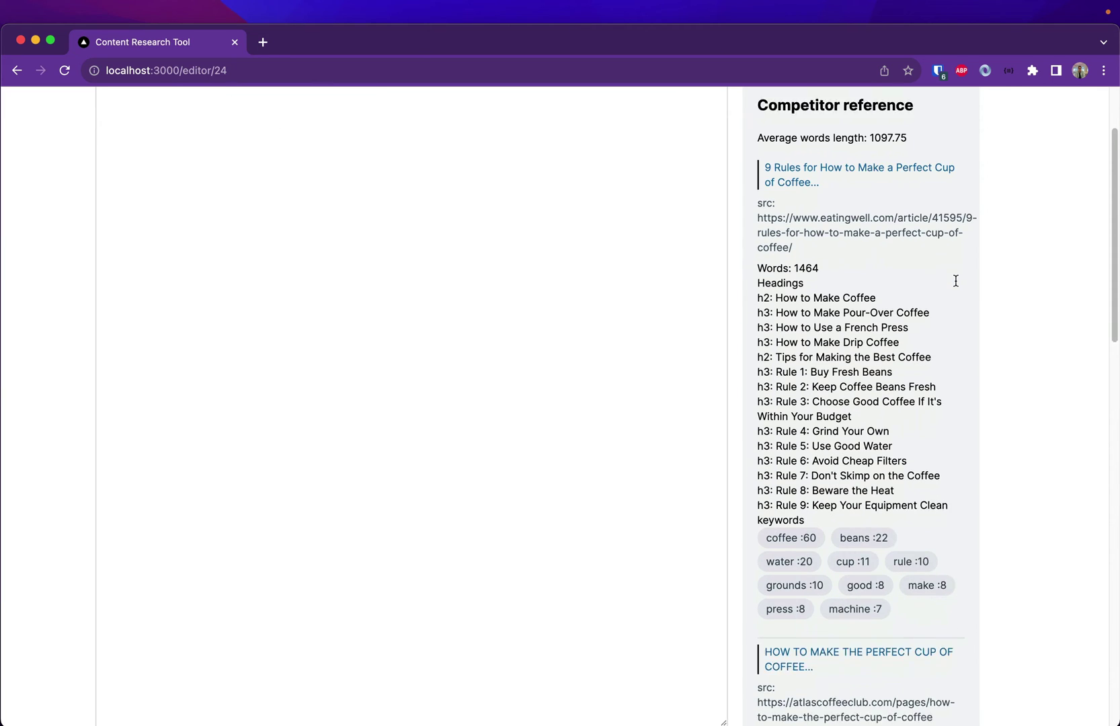
{"action": "left_click_drag", "start_coordinate": [747, 278], "coordinate": [1025, 370]}
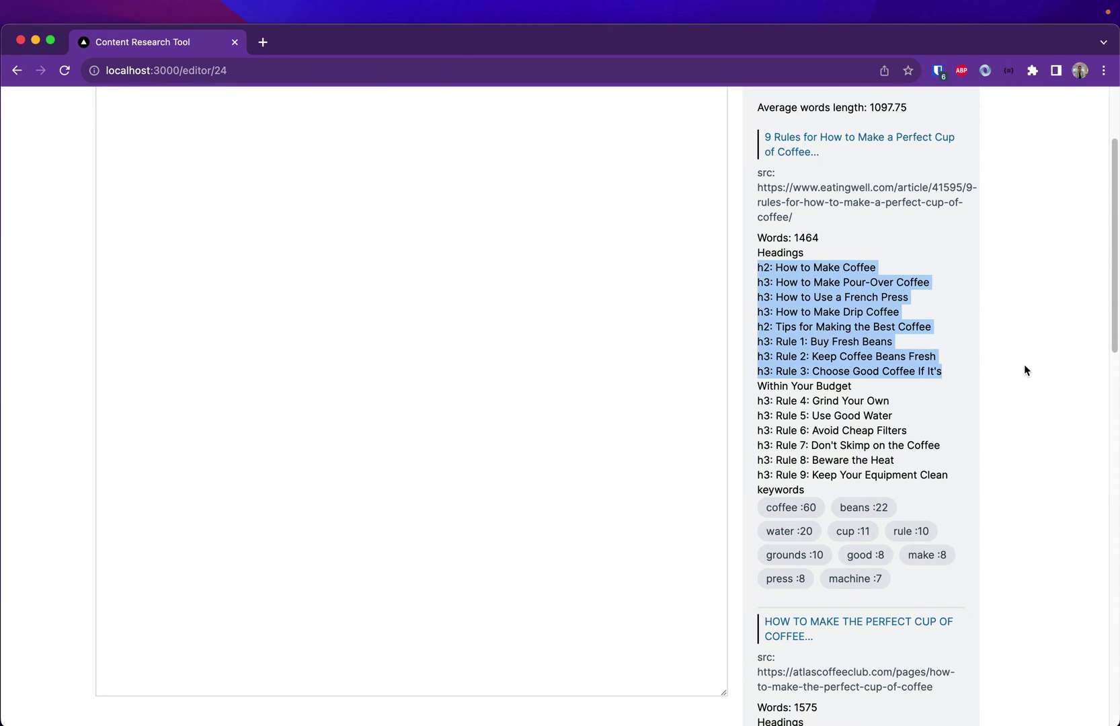
{"action": "left_click_drag", "start_coordinate": [827, 241], "coordinate": [758, 238]}
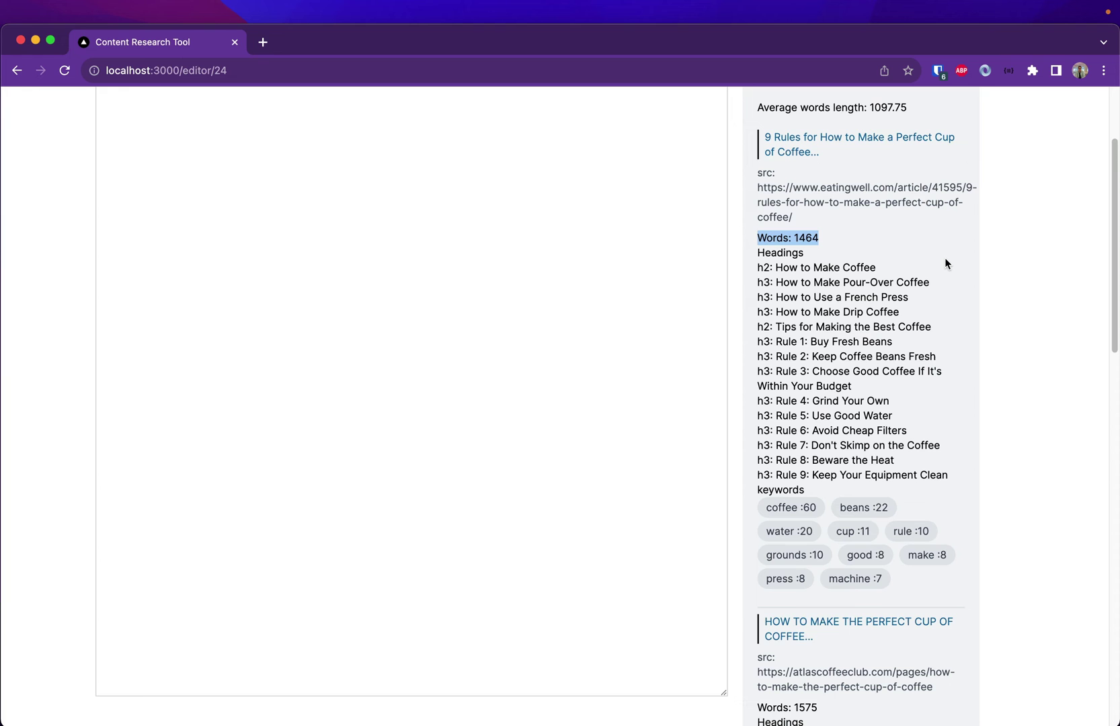
{"action": "scroll", "coordinate": [944, 257], "scroll_direction": "up", "scroll_amount": 3}
{"action": "left_click_drag", "start_coordinate": [775, 376], "coordinate": [951, 382]}
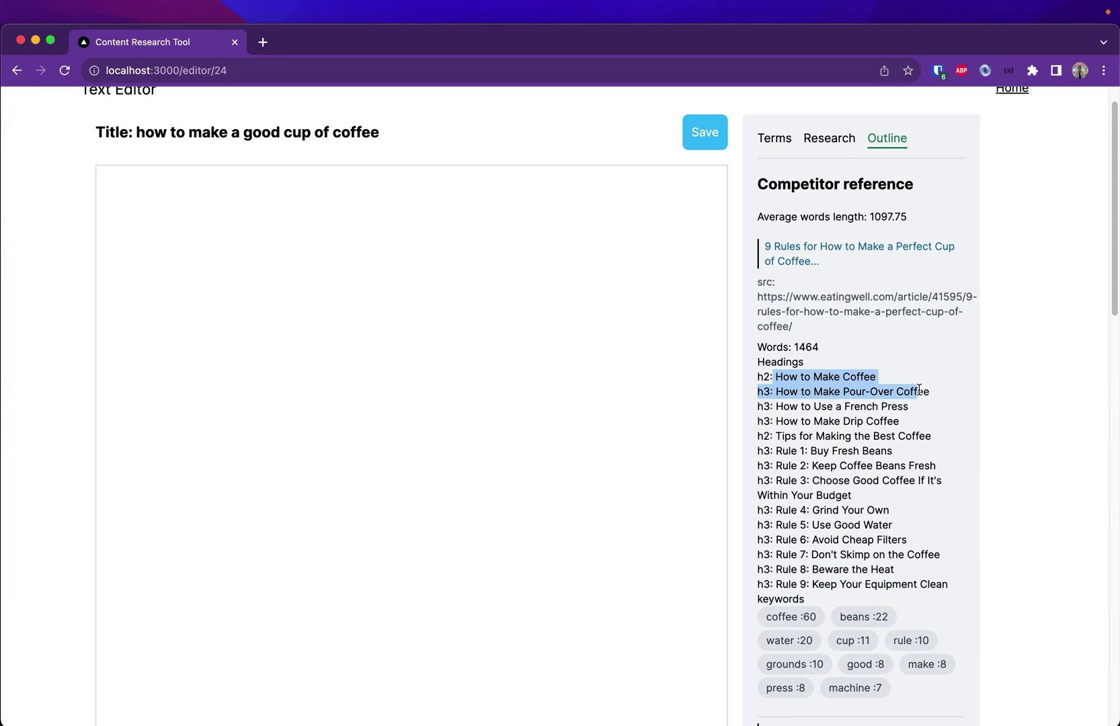
{"action": "scroll", "coordinate": [951, 385], "scroll_direction": "down", "scroll_amount": 1}
{"action": "scroll", "coordinate": [949, 385], "scroll_direction": "down", "scroll_amount": 2}
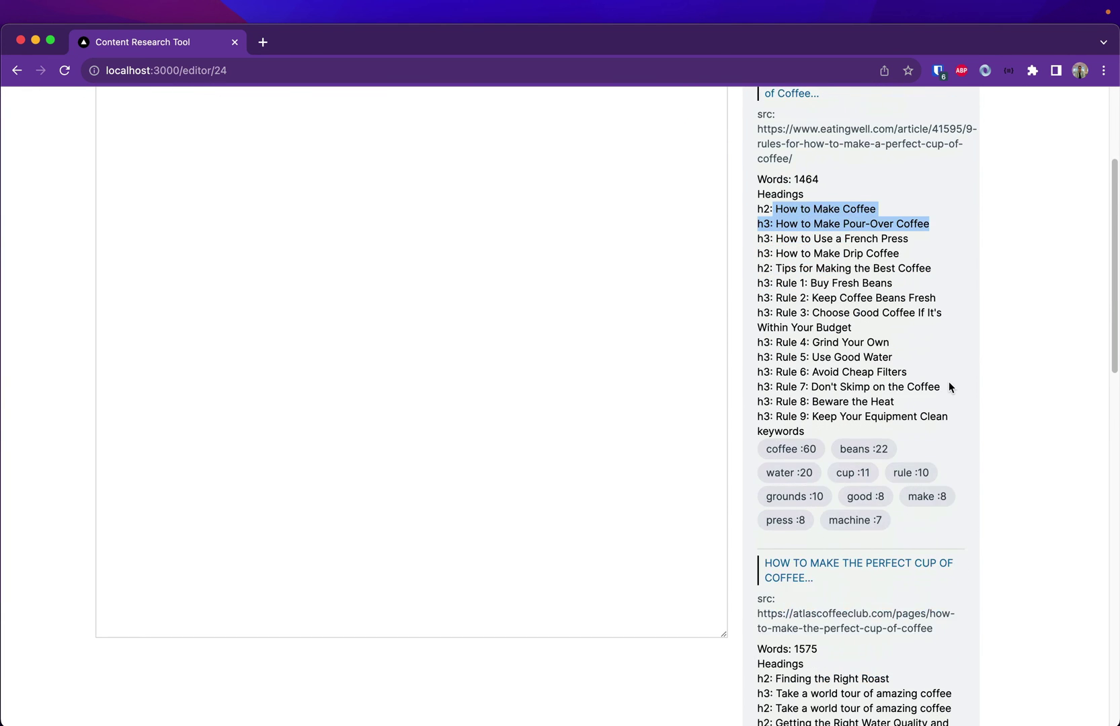
{"action": "scroll", "coordinate": [950, 384], "scroll_direction": "down", "scroll_amount": 2}
{"action": "scroll", "coordinate": [977, 378], "scroll_direction": "down", "scroll_amount": 2}
{"action": "scroll", "coordinate": [977, 377], "scroll_direction": "down", "scroll_amount": 2}
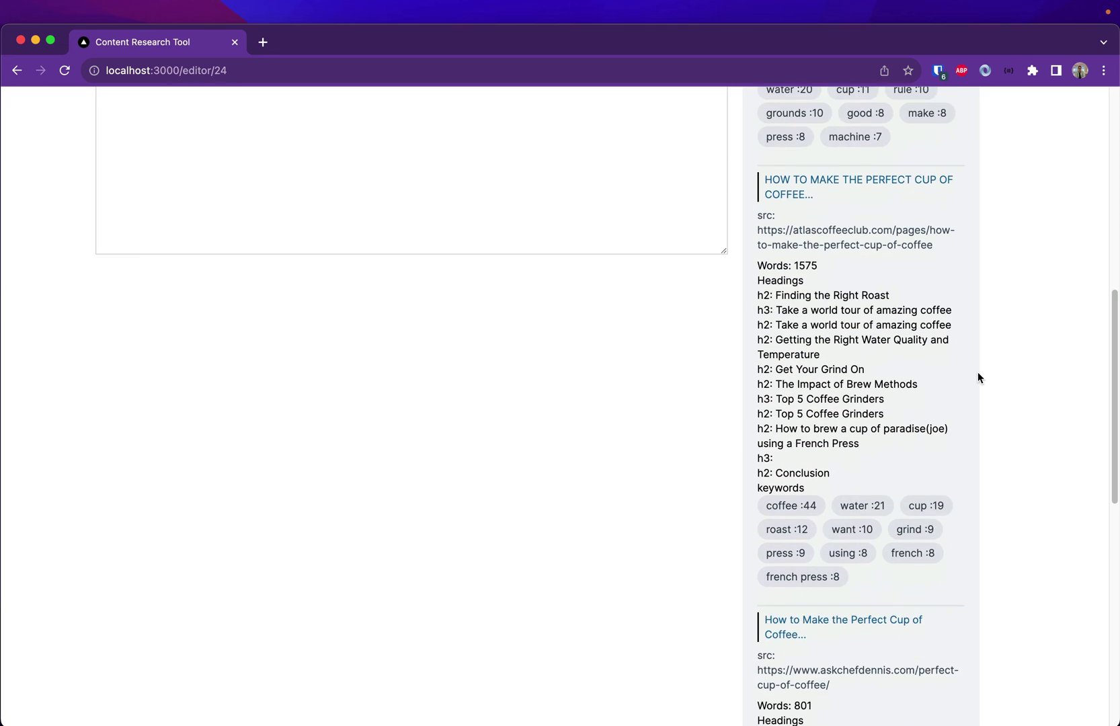
{"action": "scroll", "coordinate": [916, 439], "scroll_direction": "down", "scroll_amount": 2}
{"action": "left_click_drag", "start_coordinate": [916, 439], "coordinate": [763, 369]}
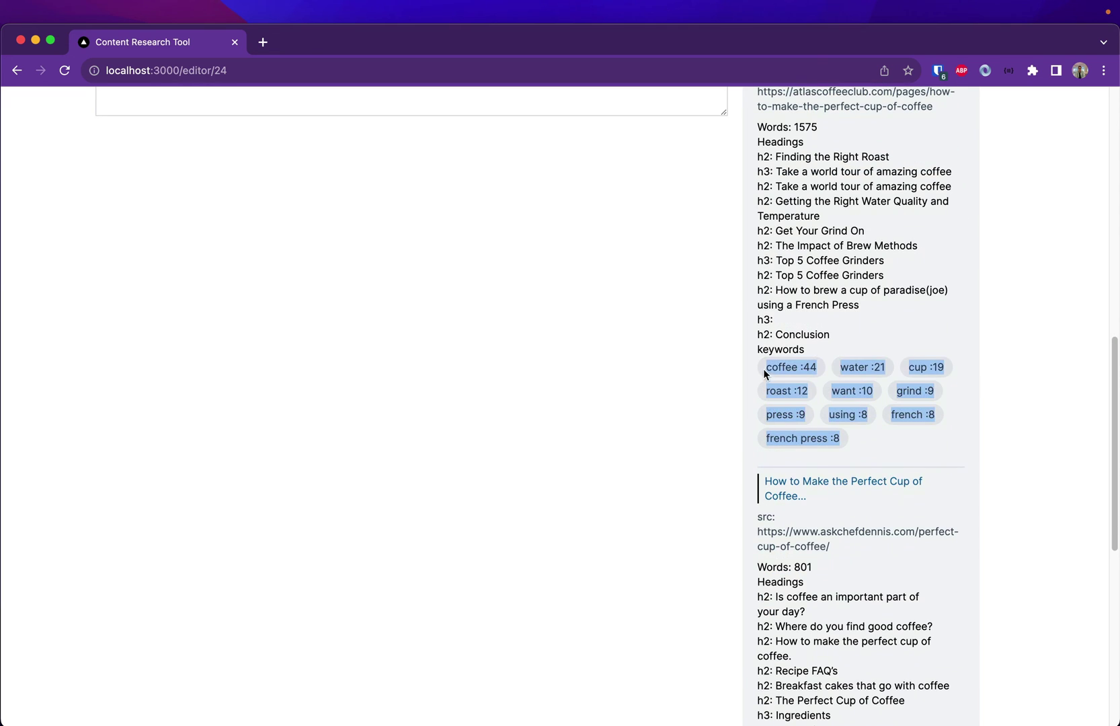
{"action": "left_click", "coordinate": [999, 352]}
{"action": "scroll", "coordinate": [998, 352], "scroll_direction": "down", "scroll_amount": 1}
{"action": "scroll", "coordinate": [998, 350], "scroll_direction": "down", "scroll_amount": 2}
{"action": "scroll", "coordinate": [959, 358], "scroll_direction": "down", "scroll_amount": 3}
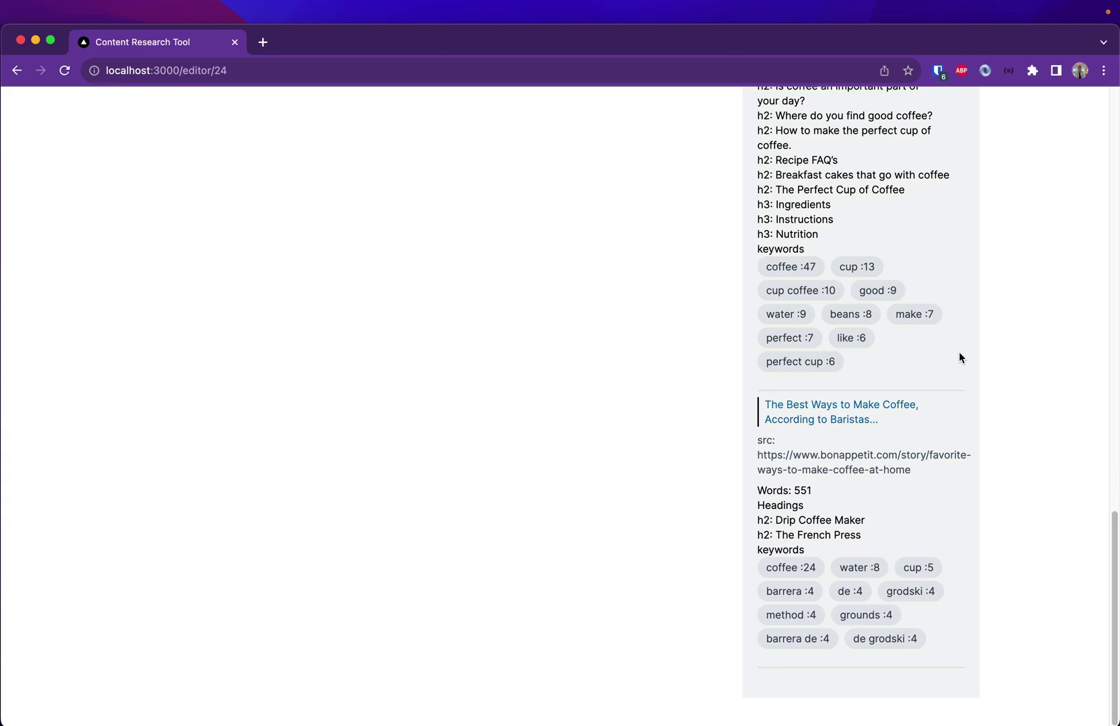
{"action": "scroll", "coordinate": [958, 357], "scroll_direction": "up", "scroll_amount": 1}
{"action": "scroll", "coordinate": [959, 357], "scroll_direction": "up", "scroll_amount": 2}
{"action": "scroll", "coordinate": [959, 357], "scroll_direction": "up", "scroll_amount": 4}
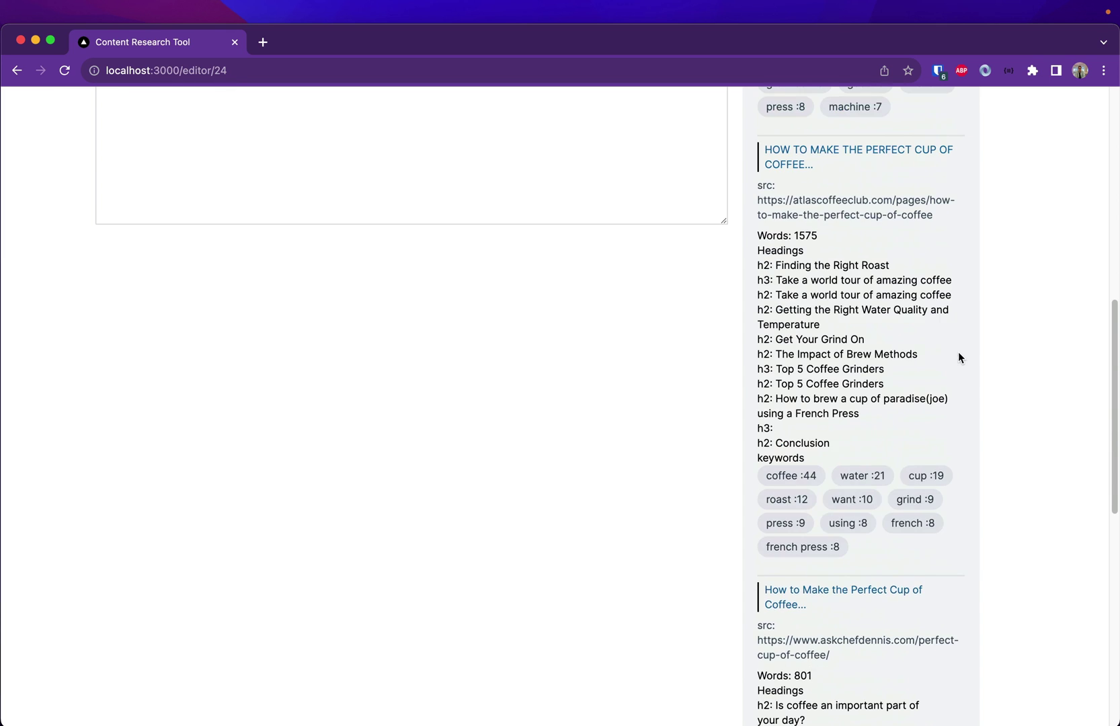
{"action": "scroll", "coordinate": [958, 357], "scroll_direction": "up", "scroll_amount": 5}
{"action": "scroll", "coordinate": [958, 357], "scroll_direction": "up", "scroll_amount": 2}
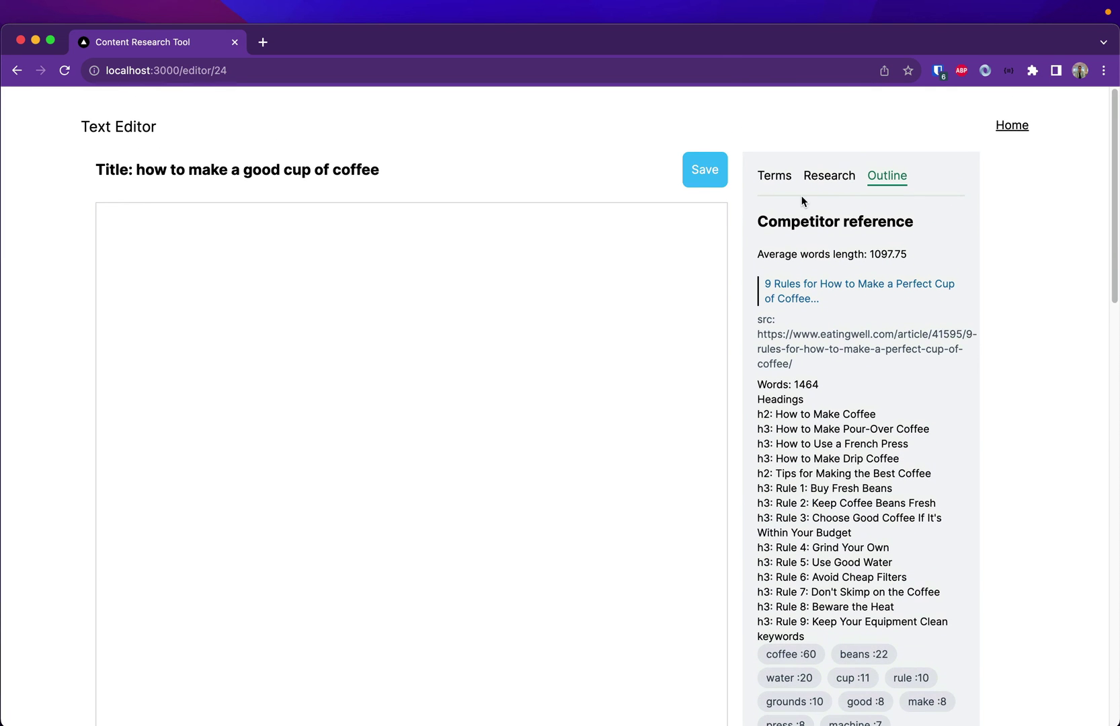
- Show the Terms list (coffee 43, water 14, cup 12) and place the cursor in the article body
{"action": "left_click", "coordinate": [778, 178]}
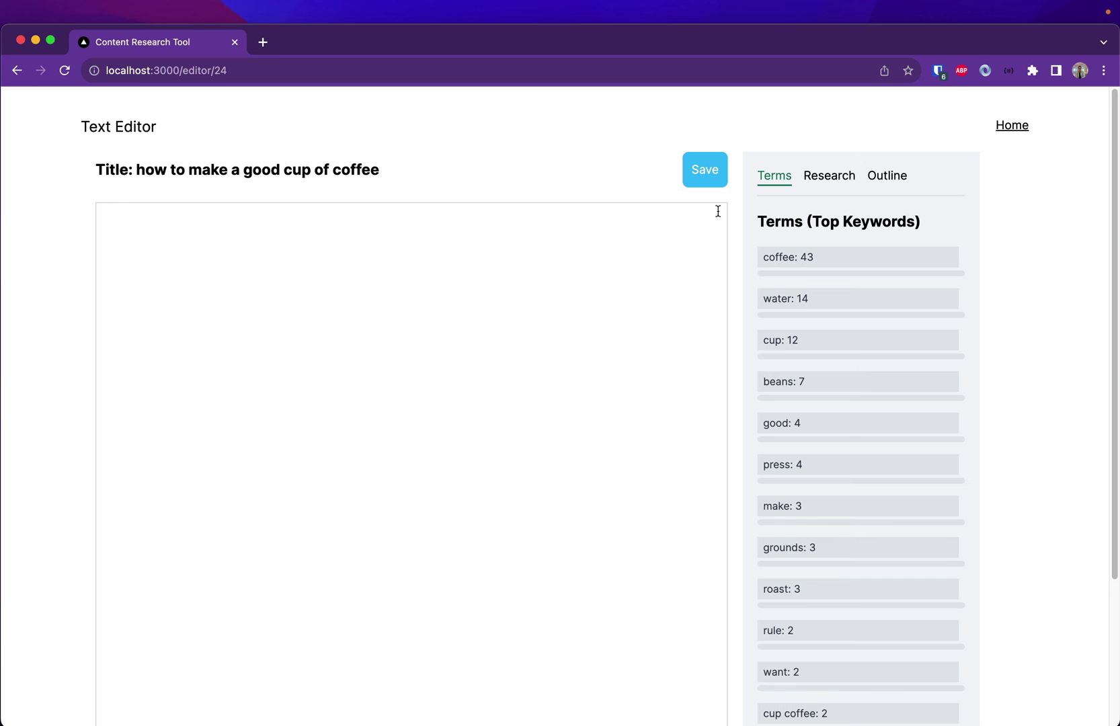
{"action": "scroll", "coordinate": [734, 213], "scroll_direction": "down", "scroll_amount": 1}
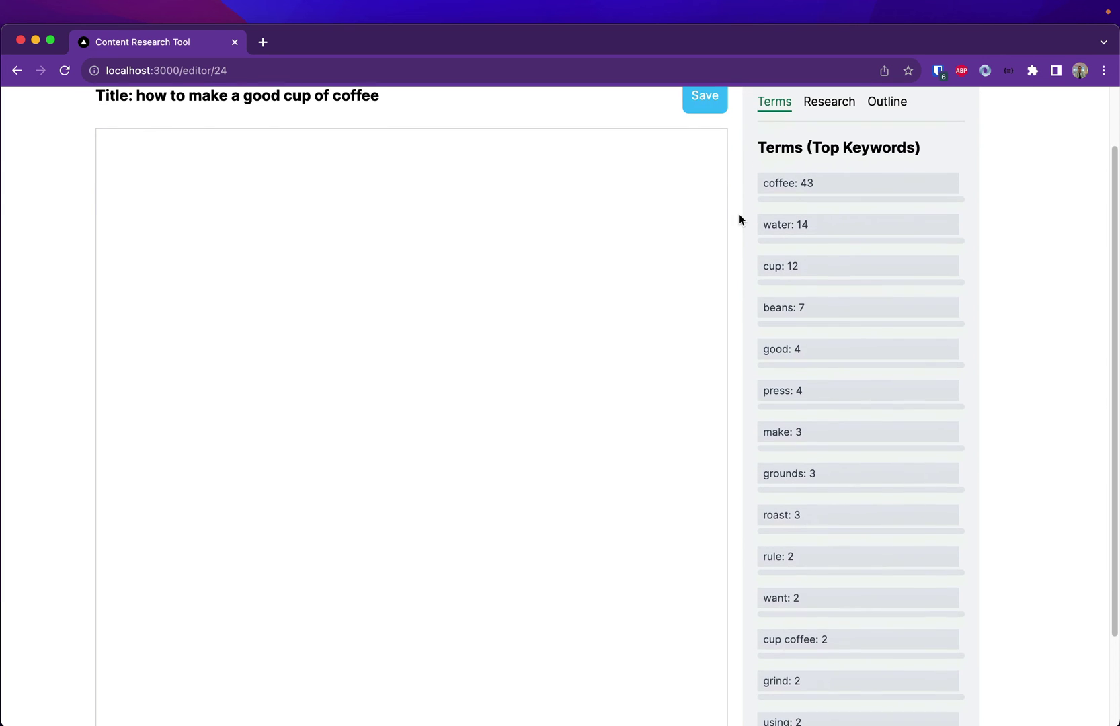
{"action": "scroll", "coordinate": [955, 219], "scroll_direction": "down", "scroll_amount": 2}
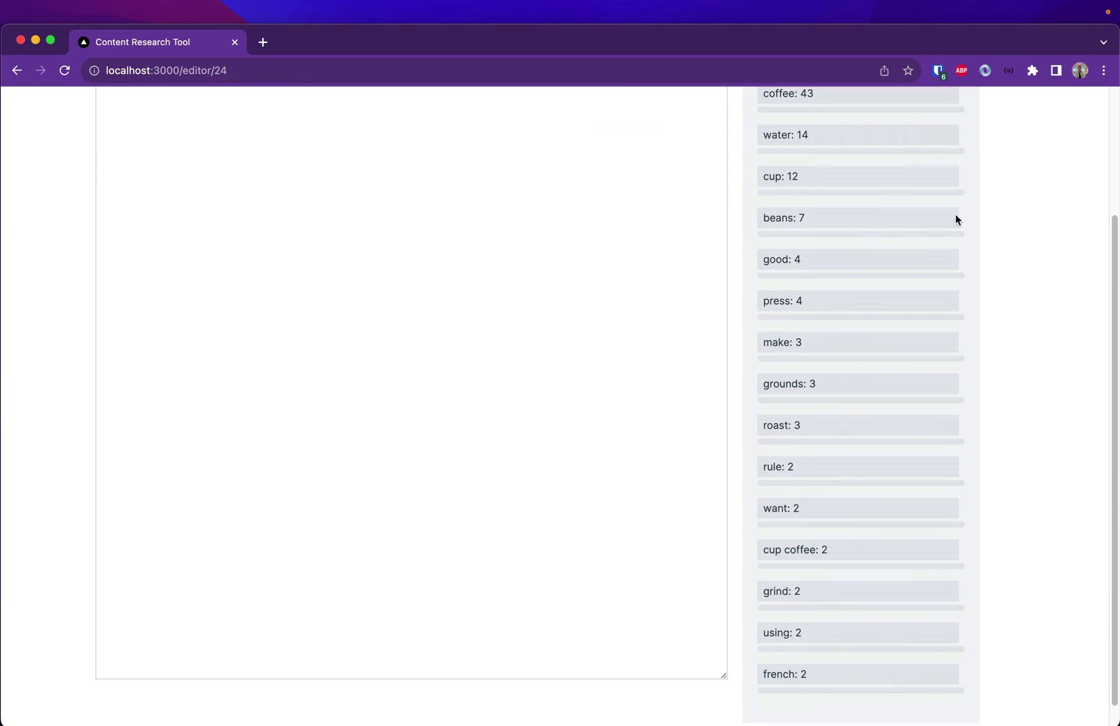
{"action": "scroll", "coordinate": [956, 220], "scroll_direction": "up", "scroll_amount": 2}
{"action": "left_click", "coordinate": [887, 172]}
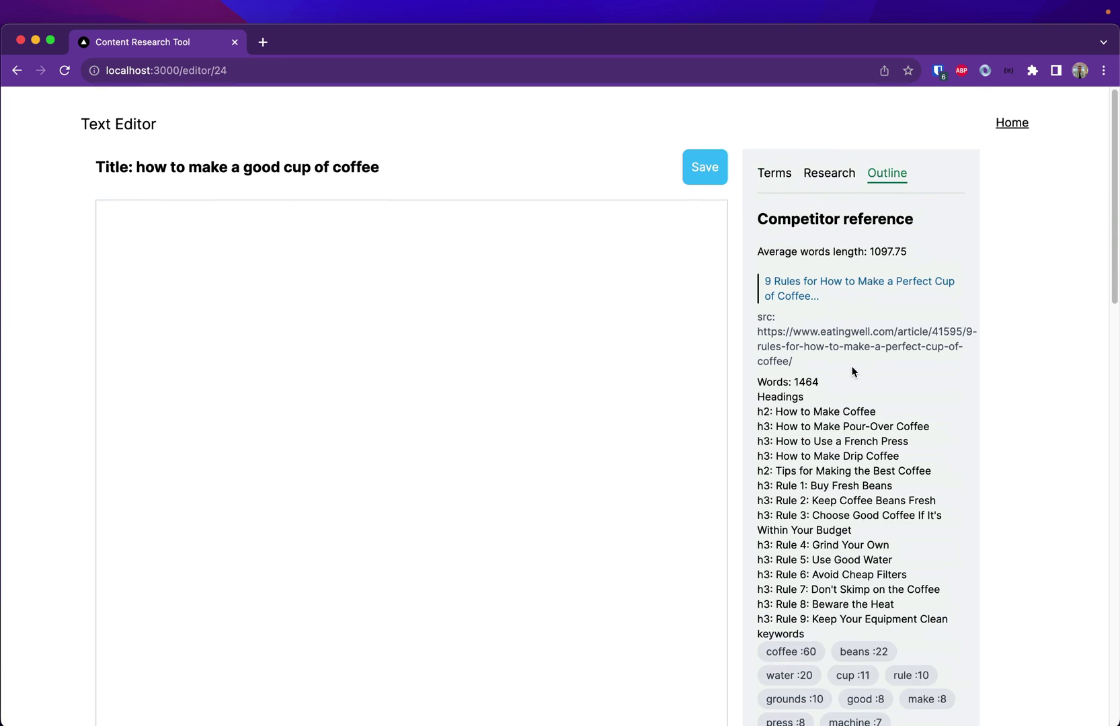
{"action": "scroll", "coordinate": [847, 349], "scroll_direction": "down", "scroll_amount": 3}
{"action": "scroll", "coordinate": [847, 349], "scroll_direction": "up", "scroll_amount": 5}
{"action": "left_click", "coordinate": [784, 179]}
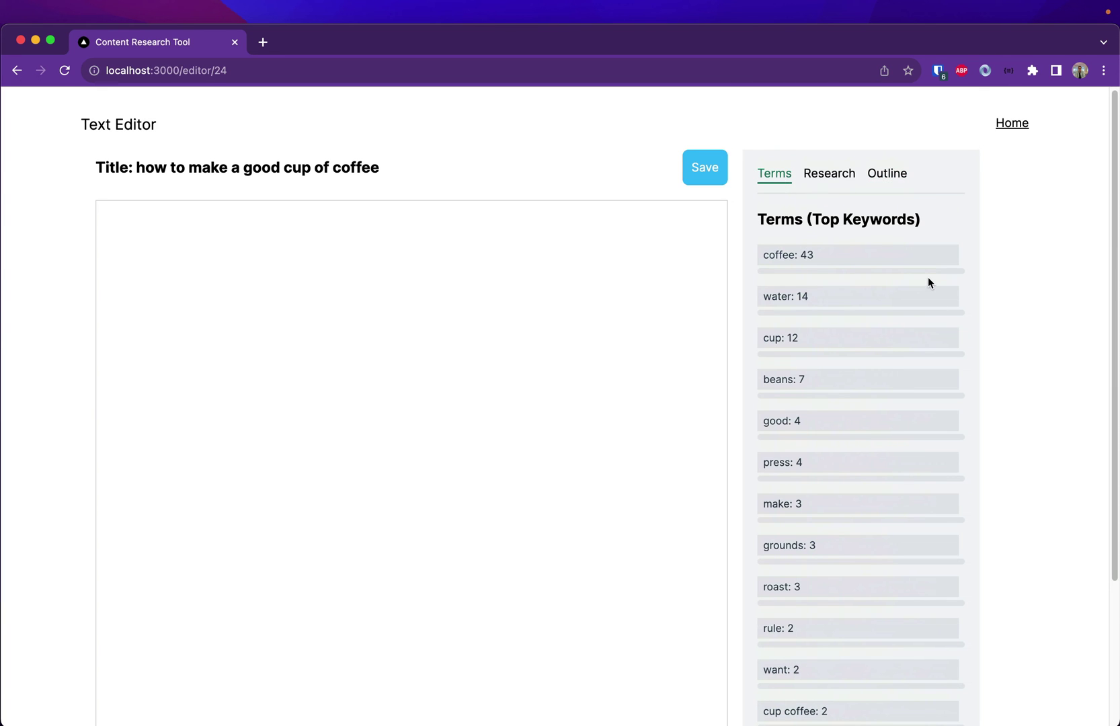
{"action": "scroll", "coordinate": [935, 303], "scroll_direction": "down", "scroll_amount": 4}
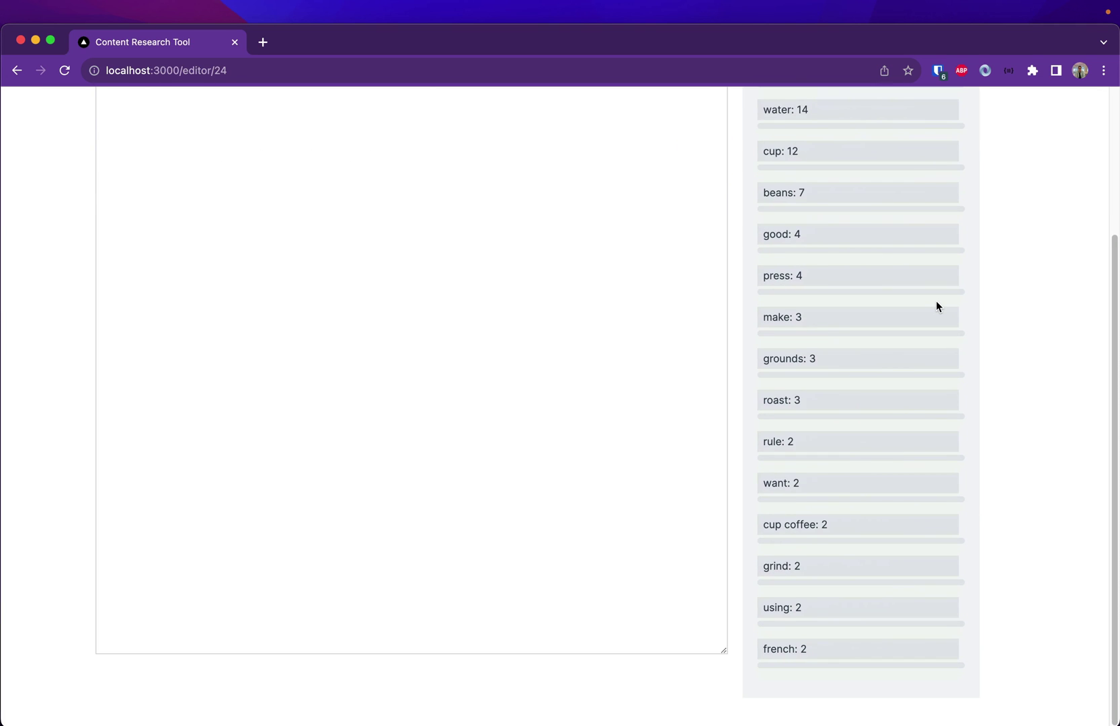
{"action": "scroll", "coordinate": [936, 303], "scroll_direction": "up", "scroll_amount": 4}
{"action": "left_click", "coordinate": [262, 262]}
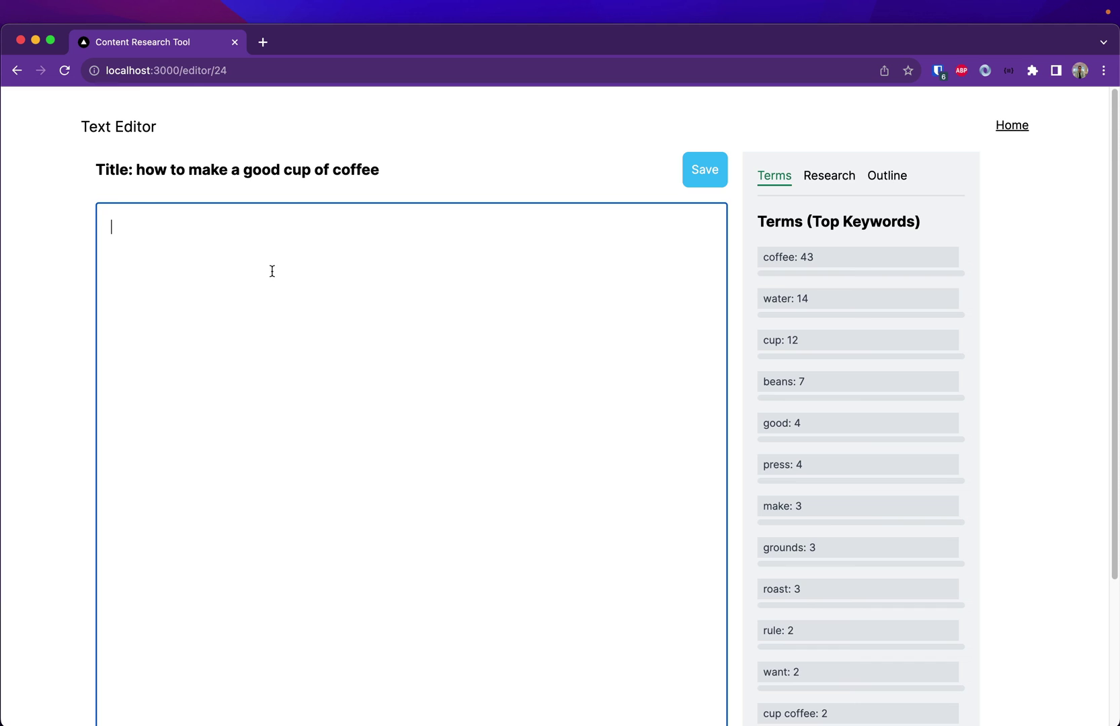
- Paste the four-paragraph coffee article into the body and remove the trailing blank line
{"action": "type", "text": "Drinking in the day’s first sip of coffee is like paradise massaging the taste buds. It is, as one coffee-in-a-can company figured out long ago, the best part of waking up. For a single moment at your favorite coffee shop, or while your fingers hug your favorite mug in the kitchen, you’ve been taken to the scene of your last vacation – the day’s worries momentarily melting away, letting you breathe in the serenity of sunshine just as the caffeine smacks your brain.  Realizing that is exactly why getting the first cup of the day right is so important for any coffee-lover. Nail that perfect cup once, and you won’t want to go back.  In brief, making the perfect cup of coffee will require three elements, above all else: the right water, the right roast and – this is the biggie – your attention. Tempting as it may be to throw your grinds in a Mr. Coffee machine and walk away, it likely won’t produce the results you’re looking for. Show your coffee some love in the brewing process, though, and it’ll give you heaping amounts – or at least a few tablespoons worth – of love in return.  Below, find the highlights of what you need to know to brew the perfect cup of coffee."}
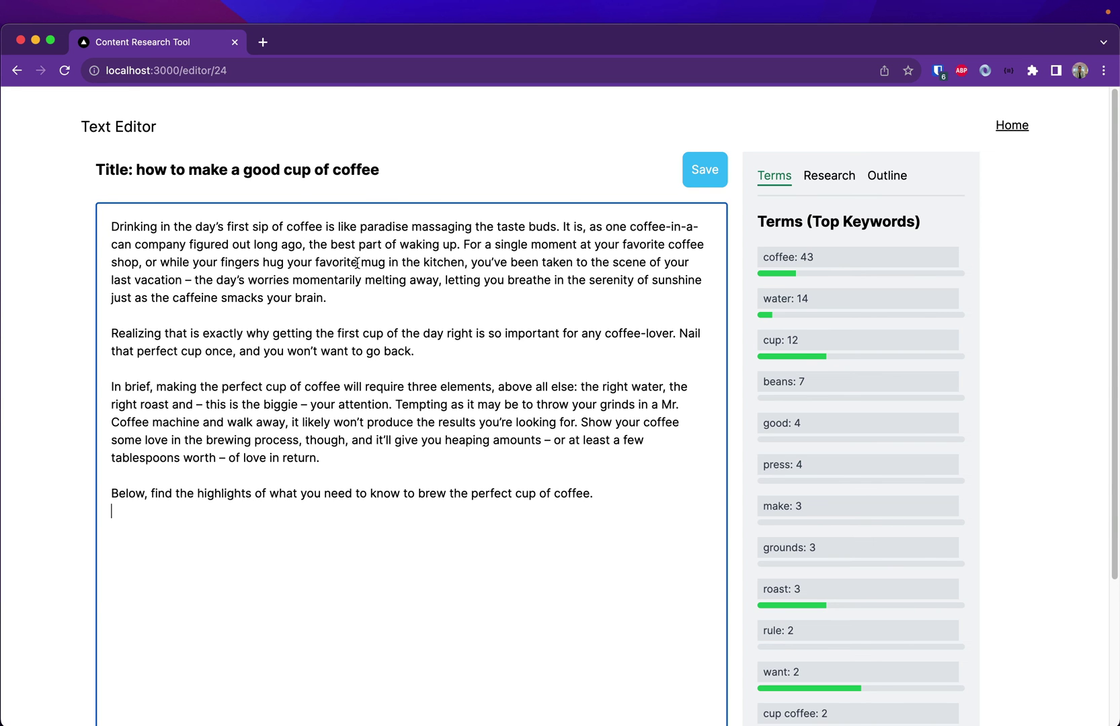
{"action": "key", "text": "BackSpace"}
{"action": "type", "text": "Coffee"}
{"action": "scroll", "coordinate": [862, 279], "scroll_direction": "down", "scroll_amount": 1}
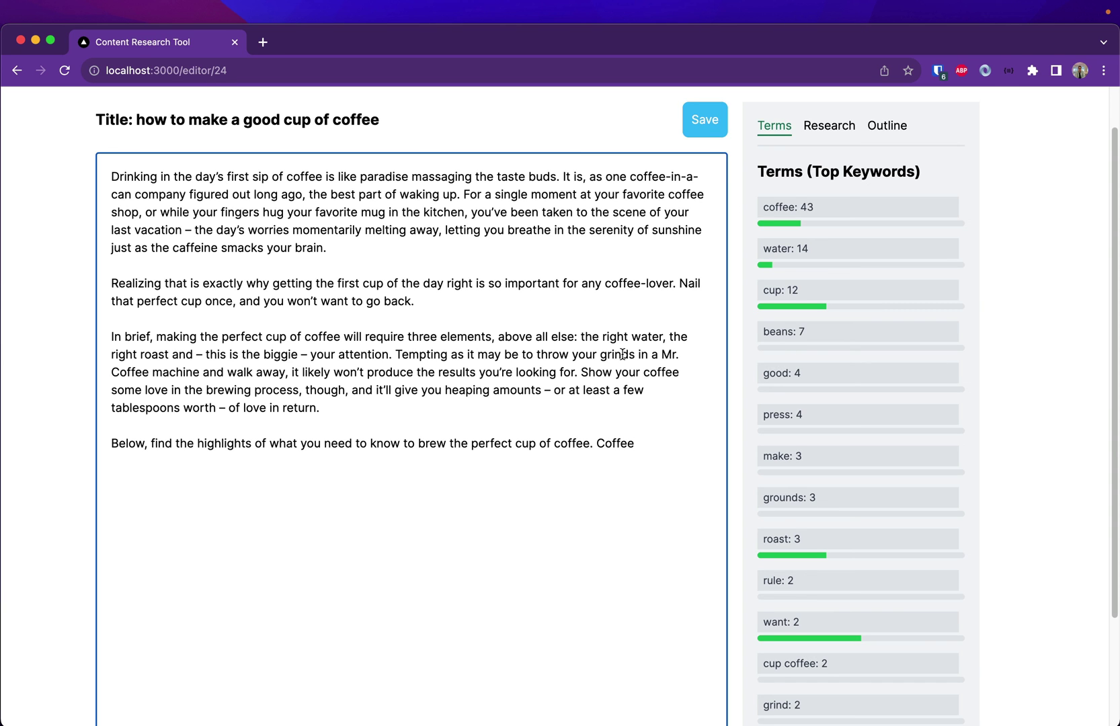
{"action": "scroll", "coordinate": [428, 437], "scroll_direction": "down", "scroll_amount": 4}
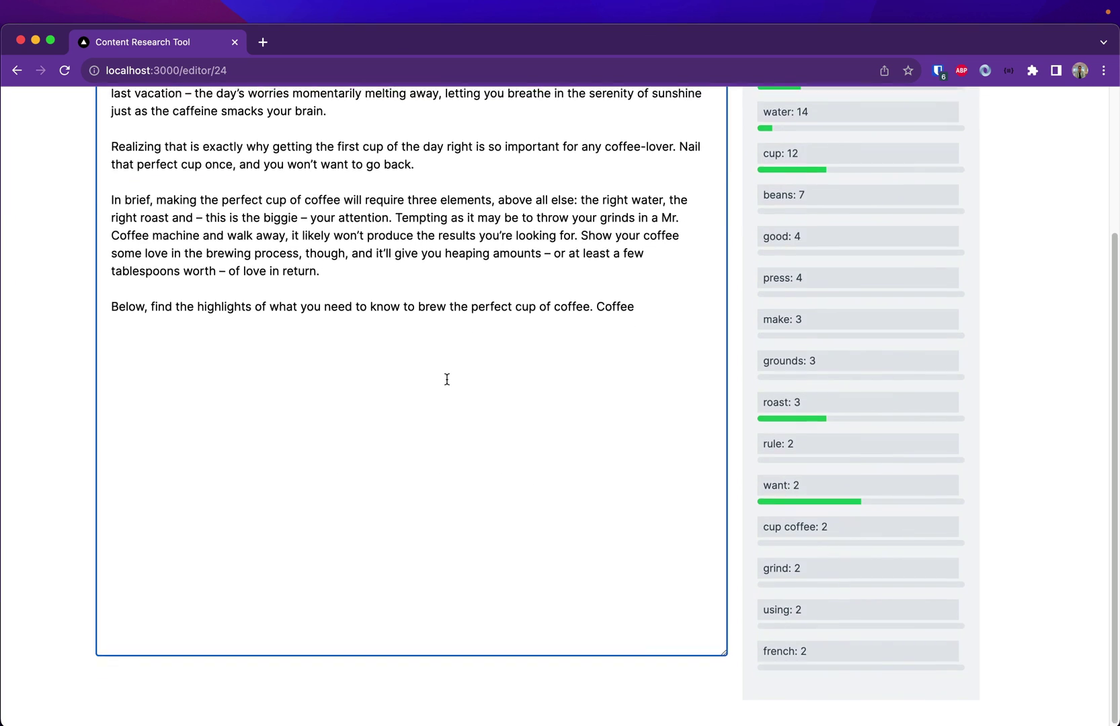
{"action": "scroll", "coordinate": [446, 378], "scroll_direction": "up", "scroll_amount": 5}
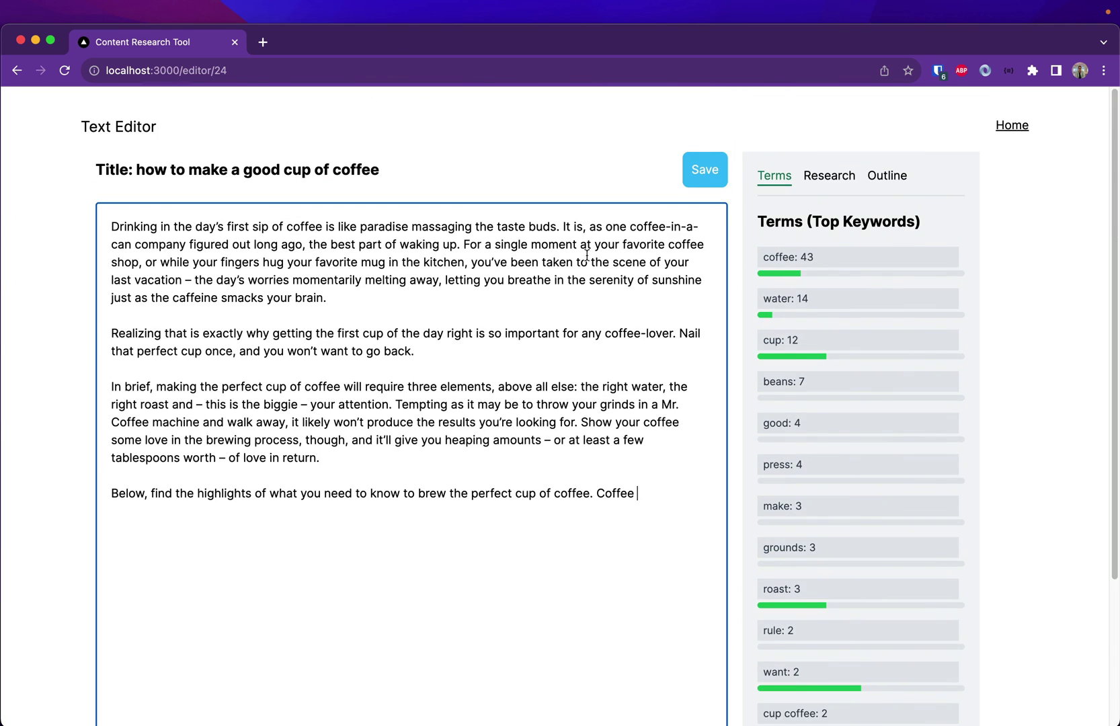
- Save the article, check it on Home, and reopen 'how to make a good cup of coffee'
{"action": "left_click", "coordinate": [688, 175]}
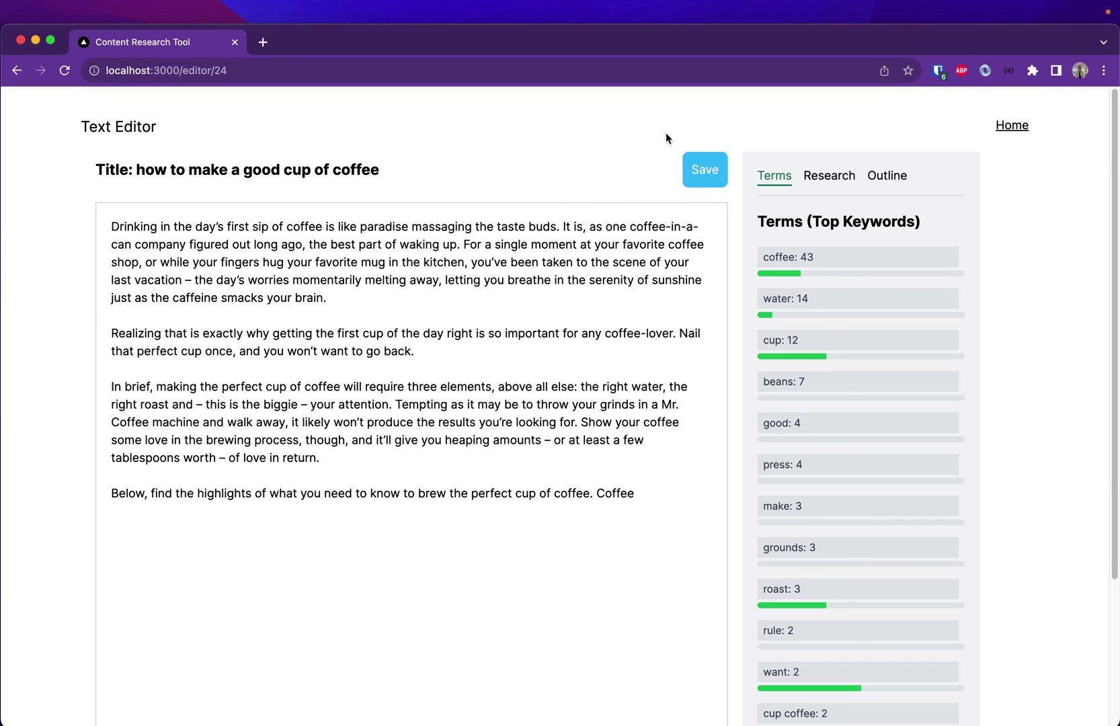
{"action": "left_click", "coordinate": [1023, 130]}
{"action": "scroll", "coordinate": [1013, 276], "scroll_direction": "down", "scroll_amount": 3}
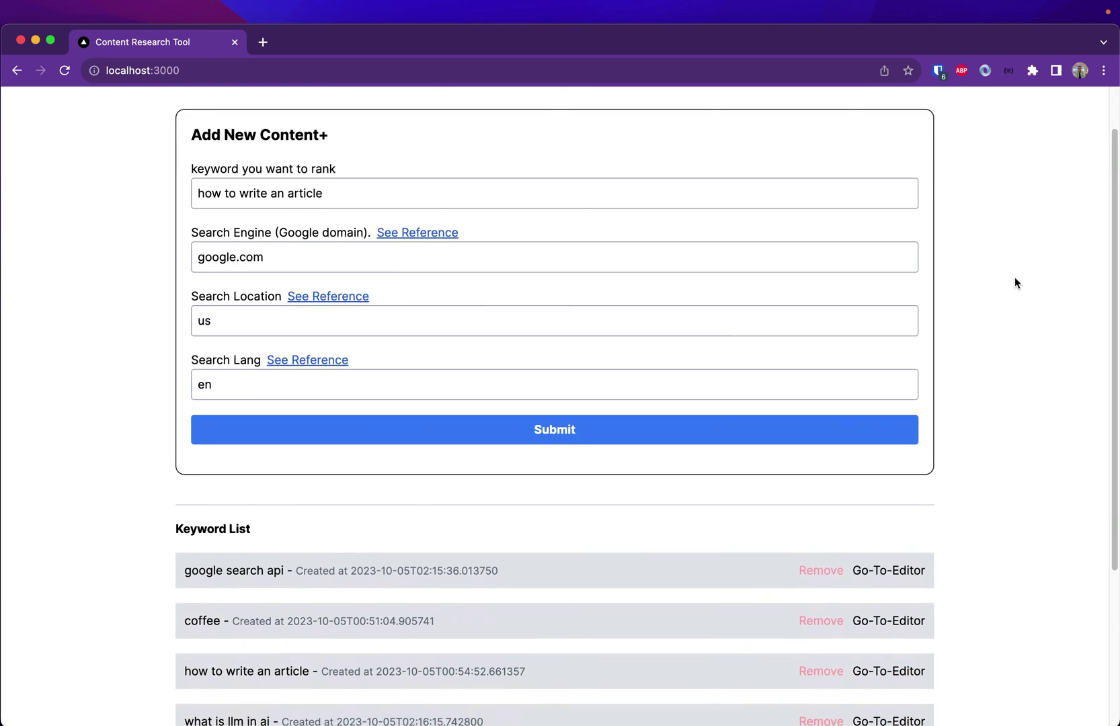
{"action": "scroll", "coordinate": [479, 416], "scroll_direction": "down", "scroll_amount": 2}
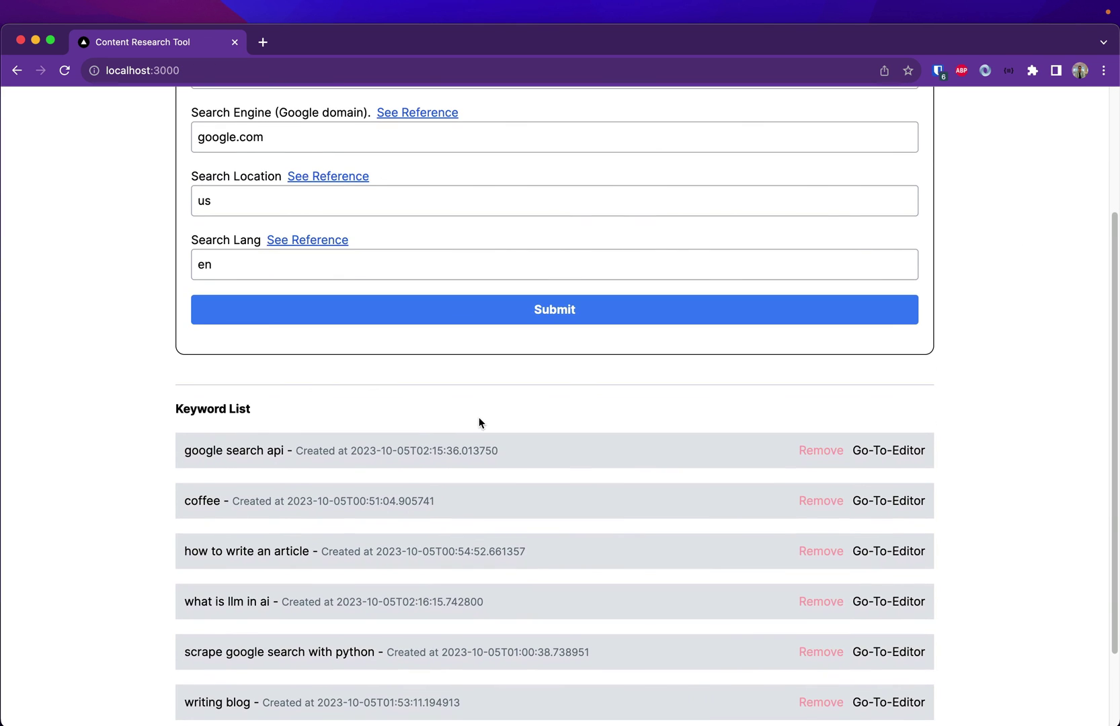
{"action": "scroll", "coordinate": [472, 421], "scroll_direction": "down", "scroll_amount": 3}
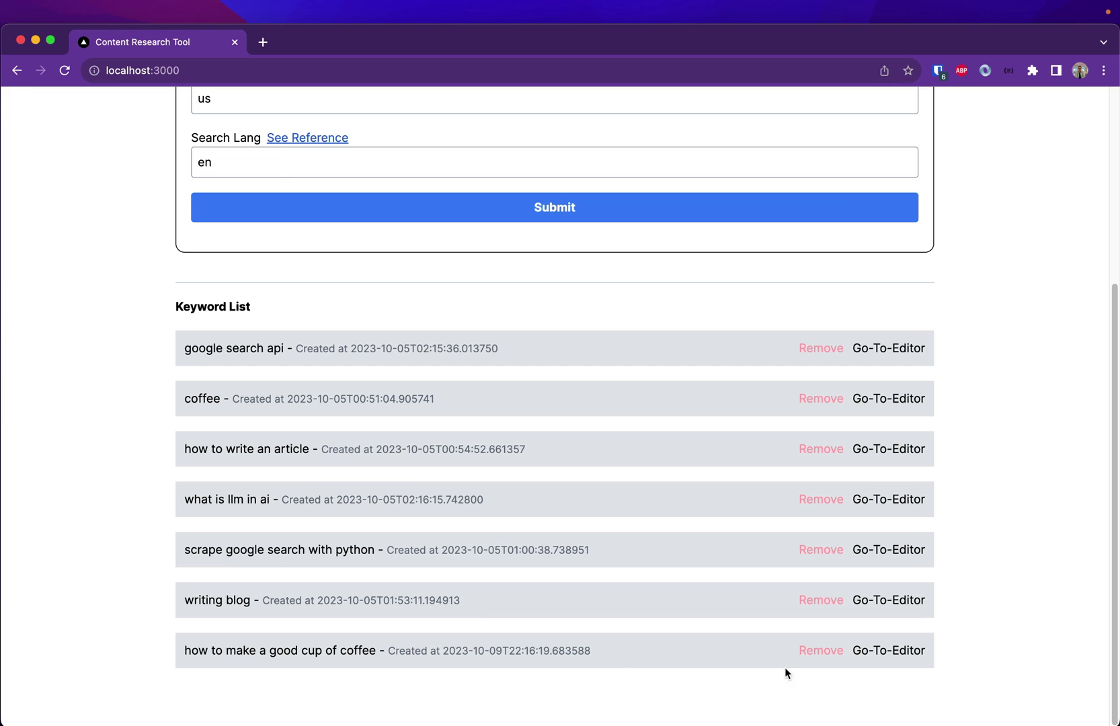
{"action": "left_click", "coordinate": [885, 653]}
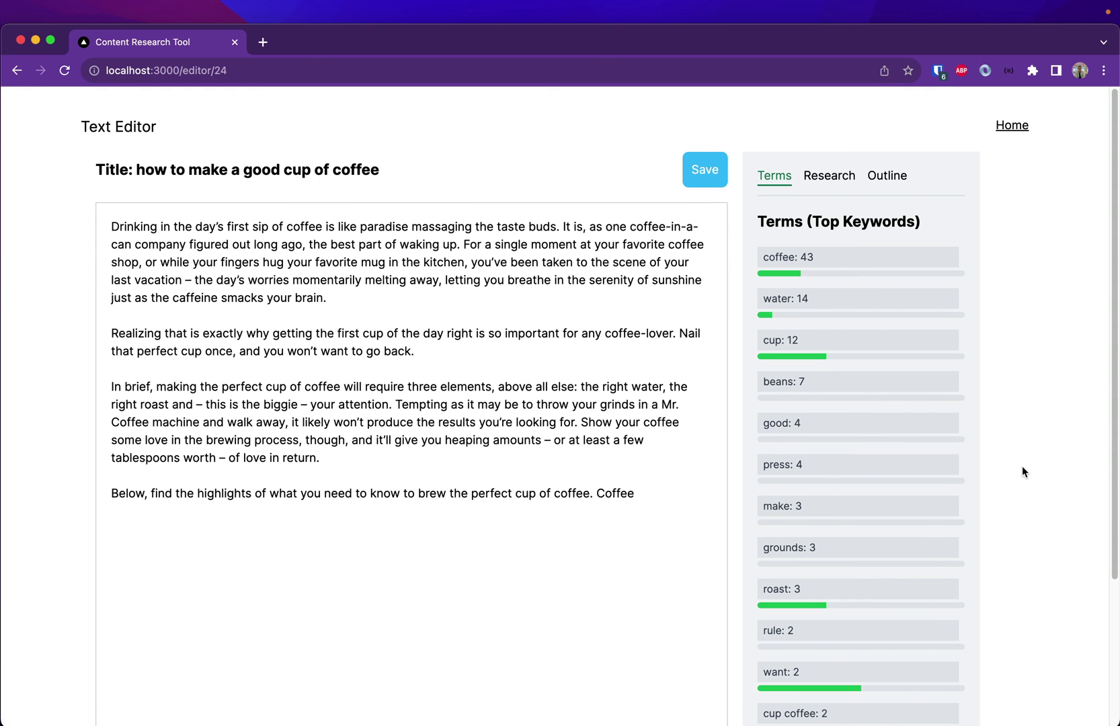